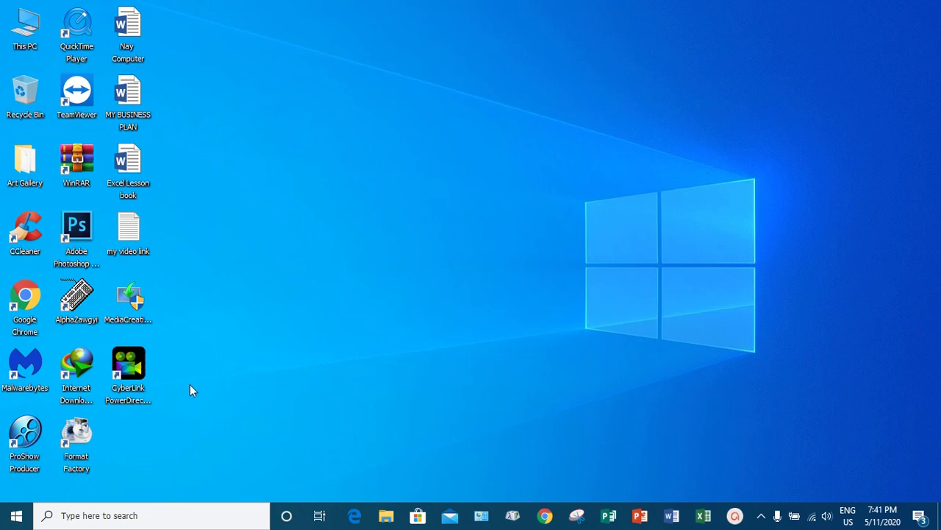
- Launch CyberLink PowerDirector from the desktop and open the Full Feature Editor with the 16:9 aspect ratio
click(133, 373)
double_click(133, 368)
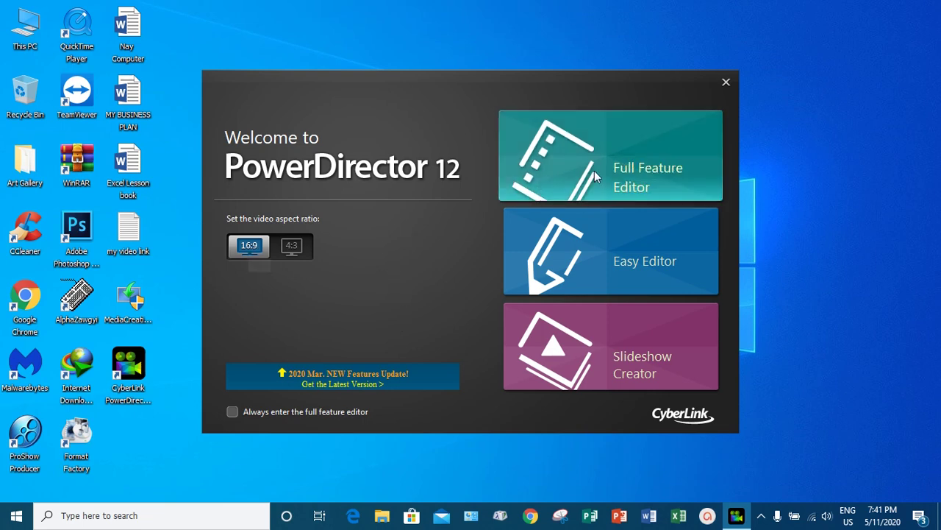
click(617, 169)
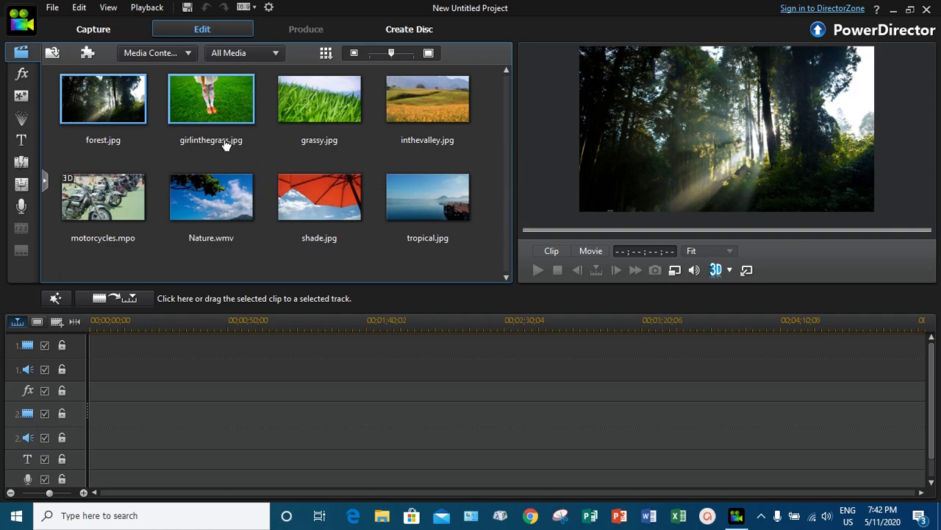
- Import both video files, including my video.mp4, from the FFOutput folder on Local Disk (E:) into the media library
click(53, 9)
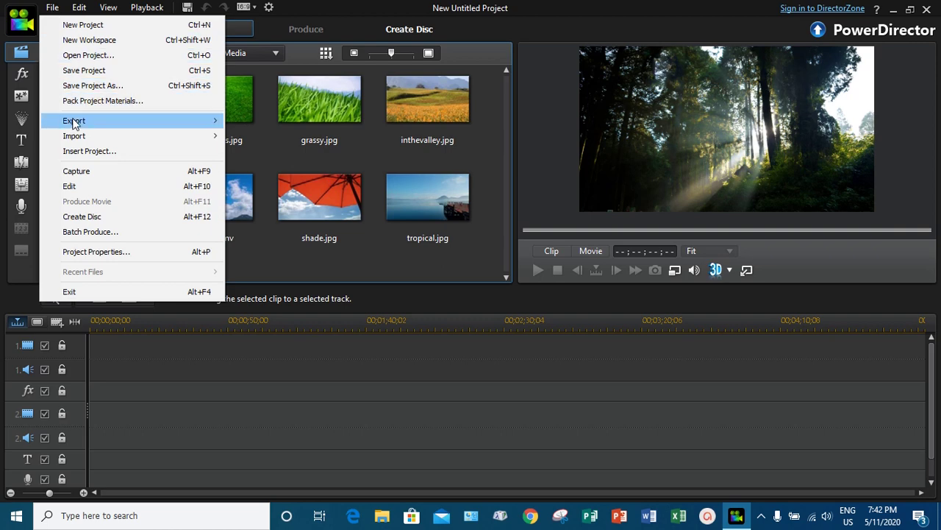
mouse_move(77, 139)
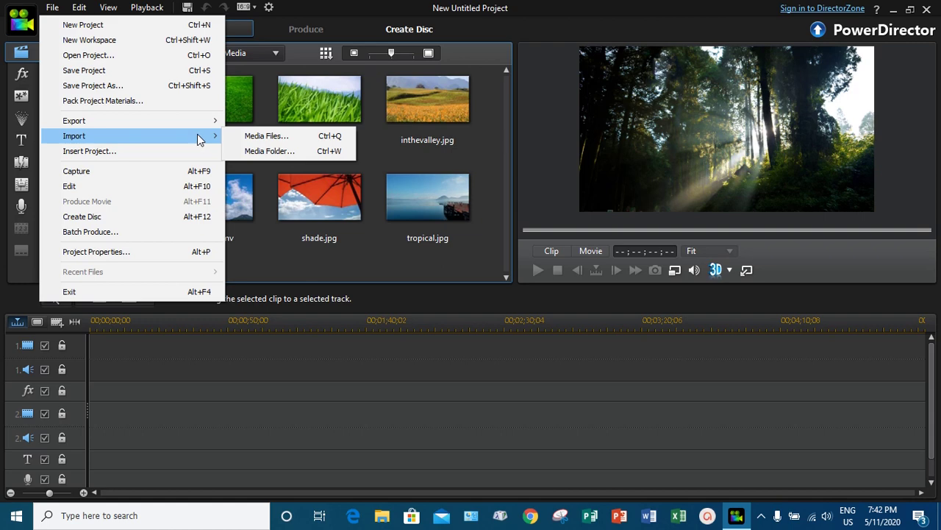
click(298, 135)
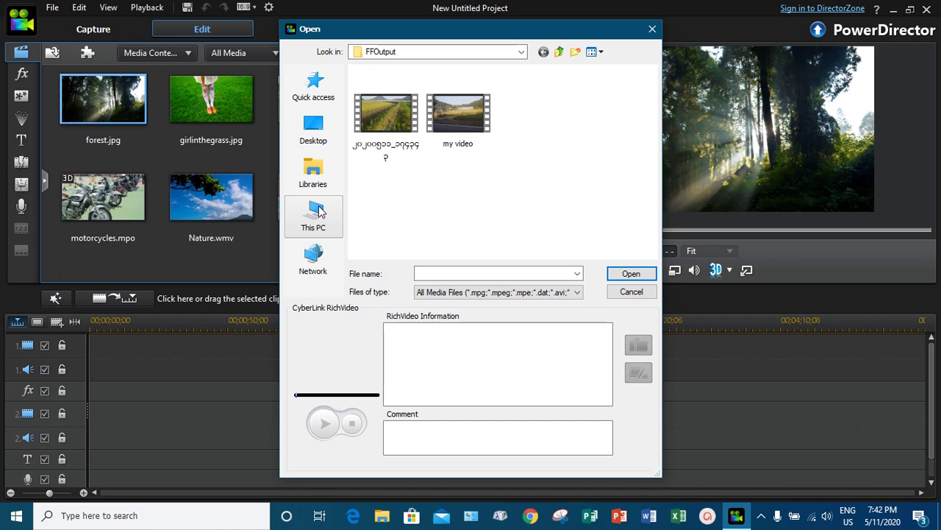
click(312, 168)
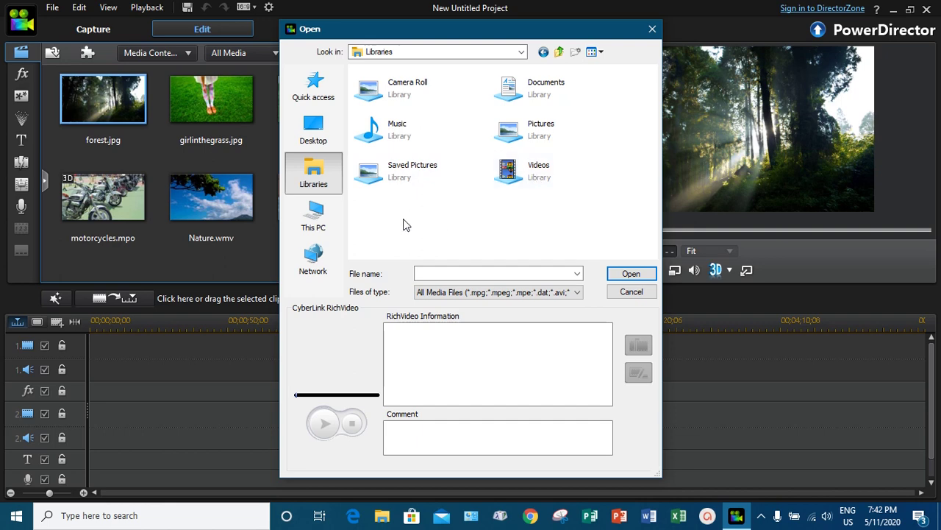
click(321, 227)
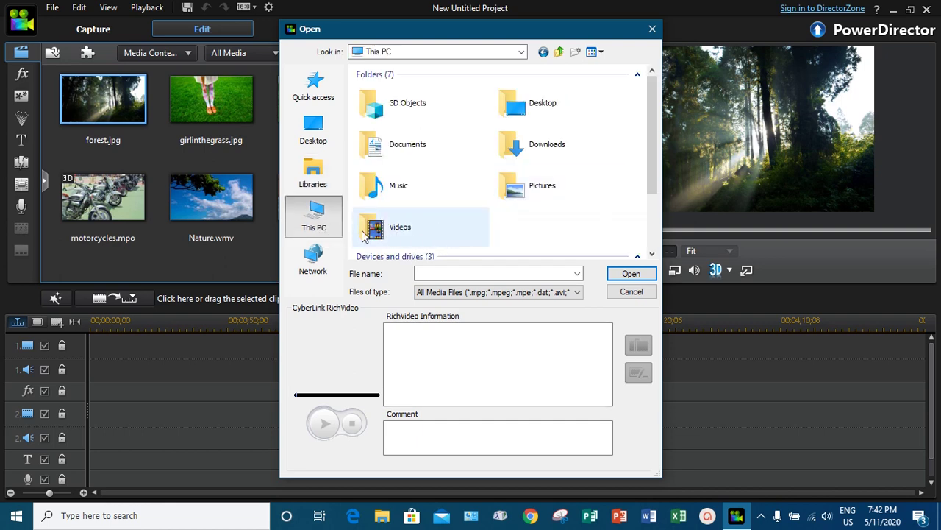
scroll(537, 195, down, 2)
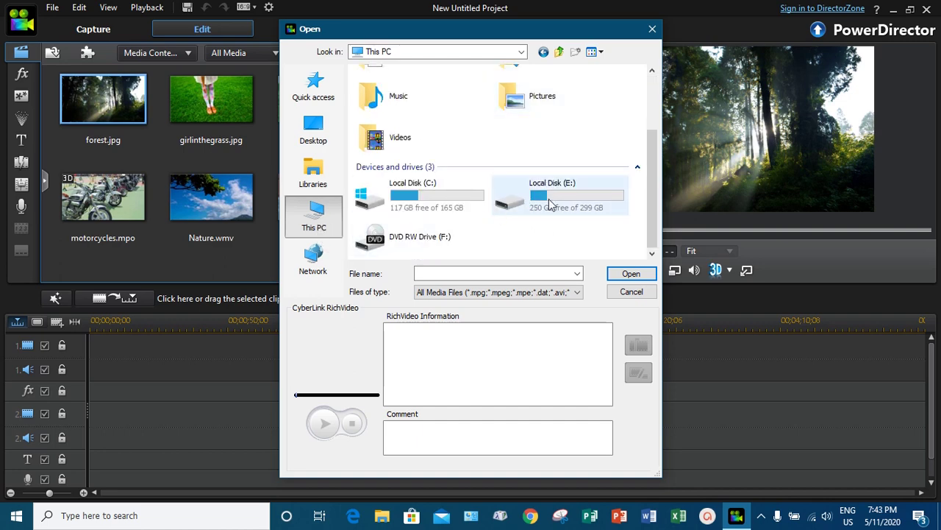
double_click(550, 204)
double_click(389, 100)
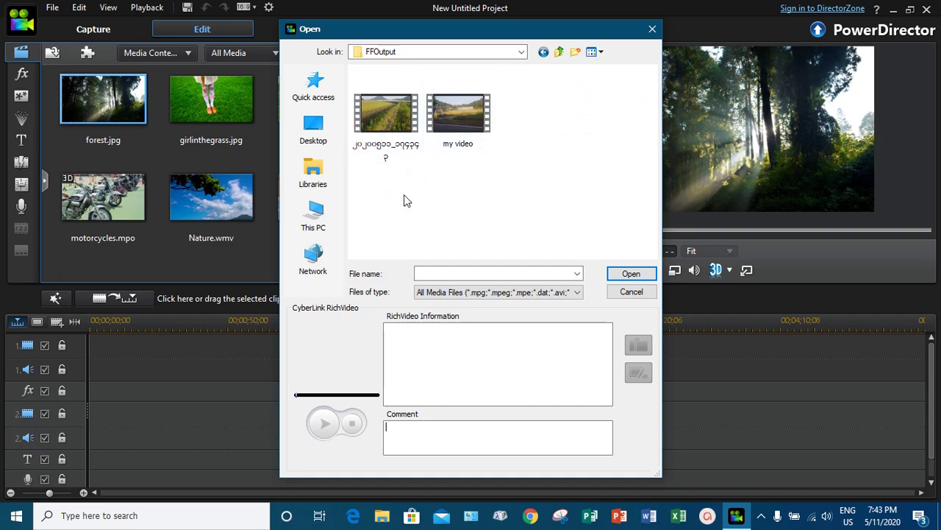
drag(370, 187, 454, 160)
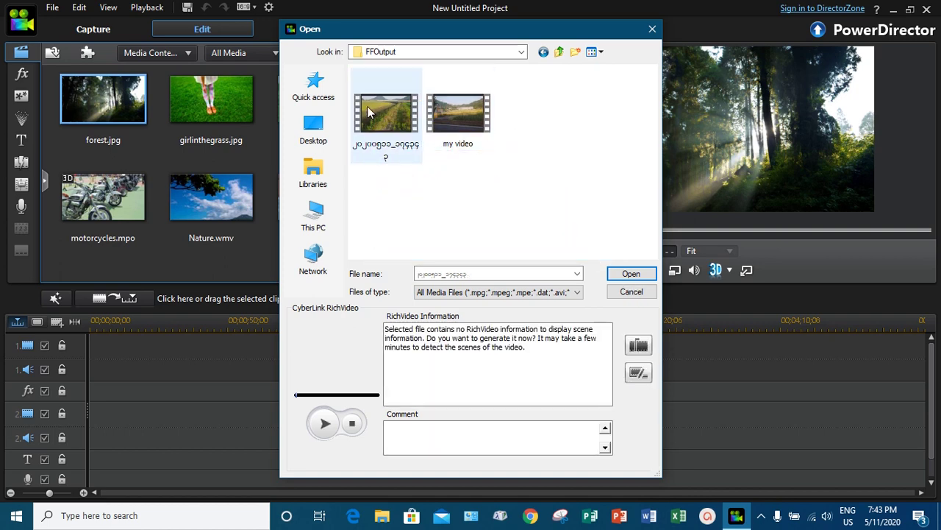
drag(391, 189, 490, 87)
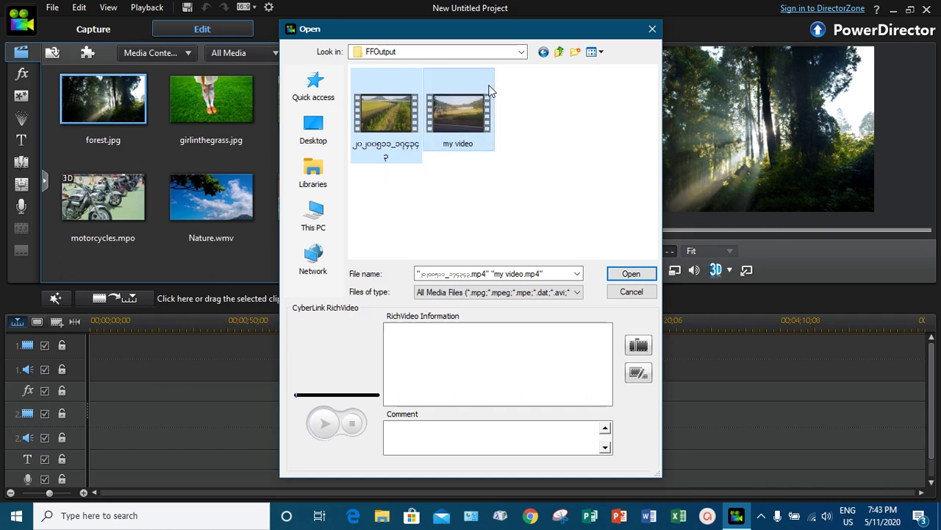
click(631, 274)
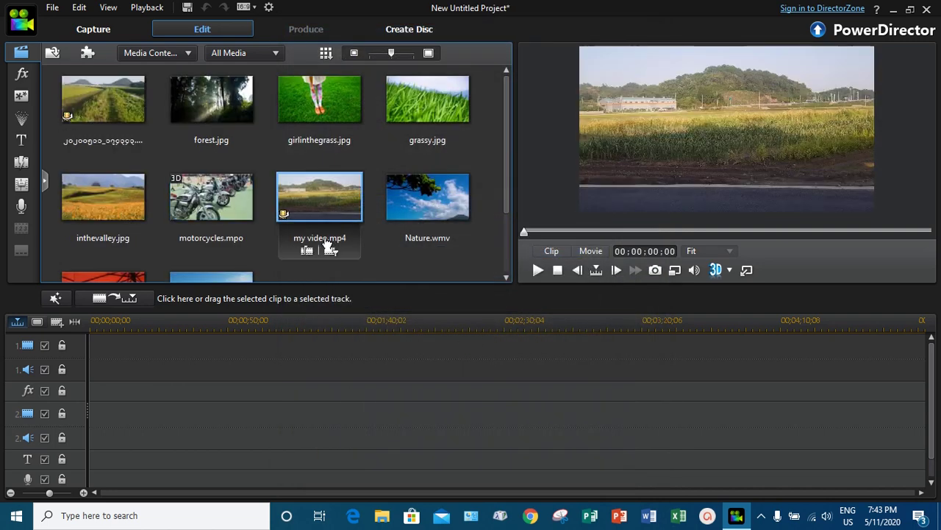
- Look through the media library, filter it by Video, Audio and Images in turn, and restore the All Media filter
scroll(330, 244, down, 2)
scroll(330, 244, up, 2)
scroll(328, 242, down, 2)
scroll(328, 242, up, 2)
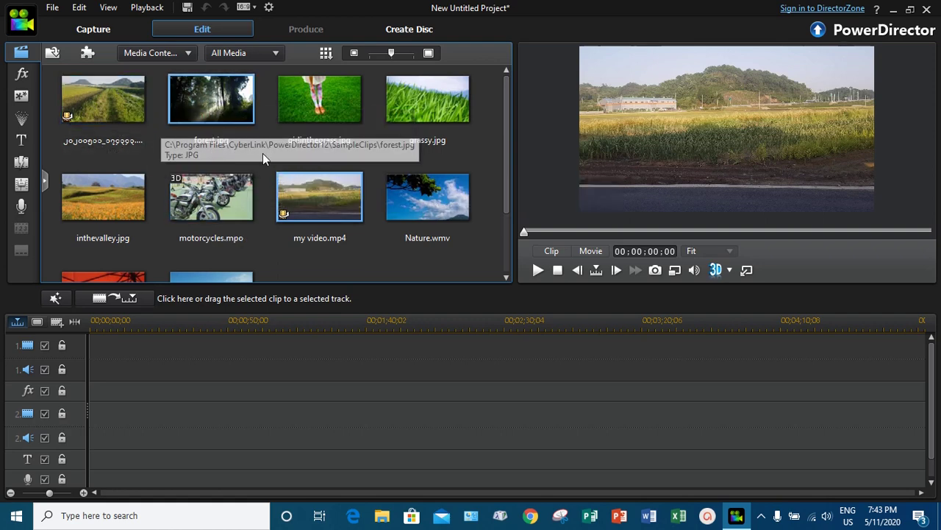
mouse_move(336, 258)
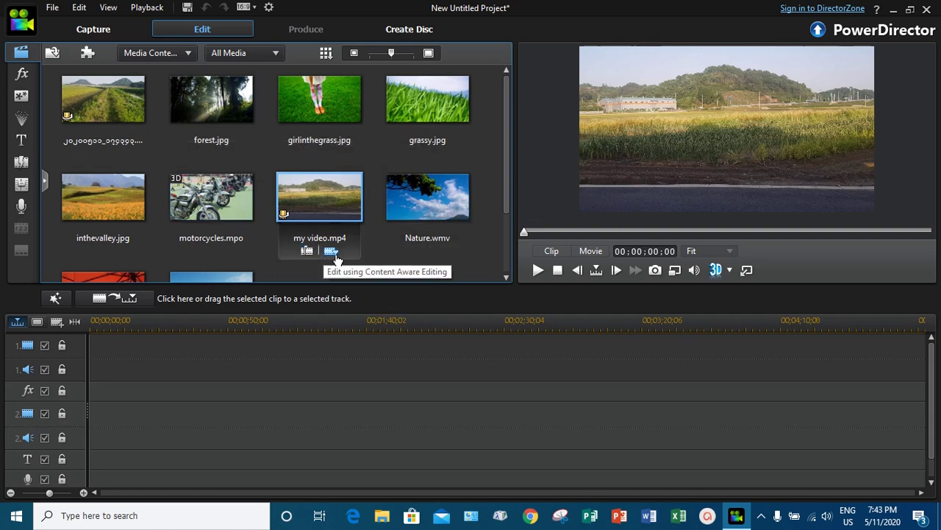
click(277, 54)
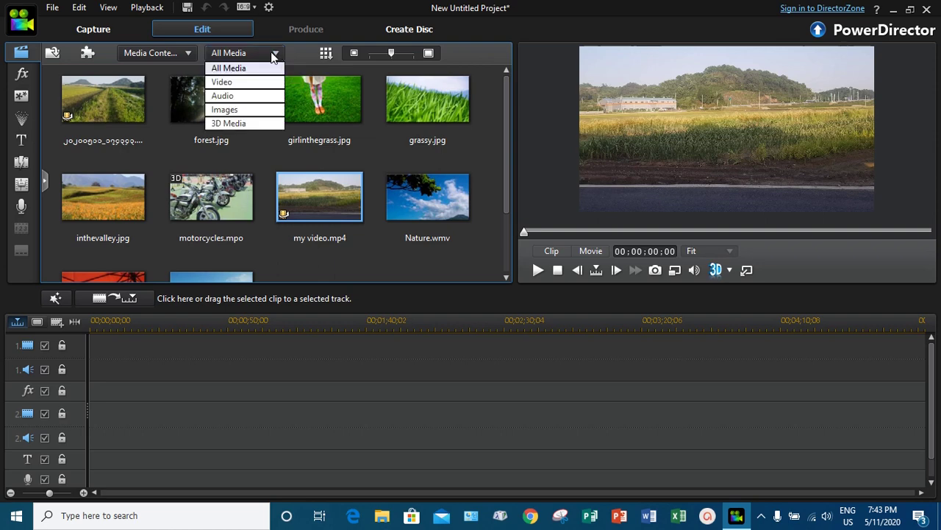
click(237, 82)
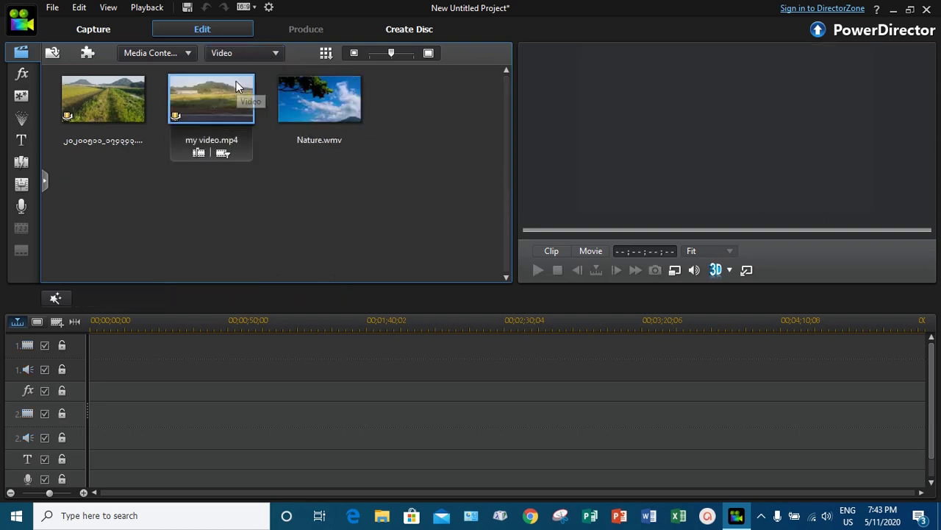
click(274, 55)
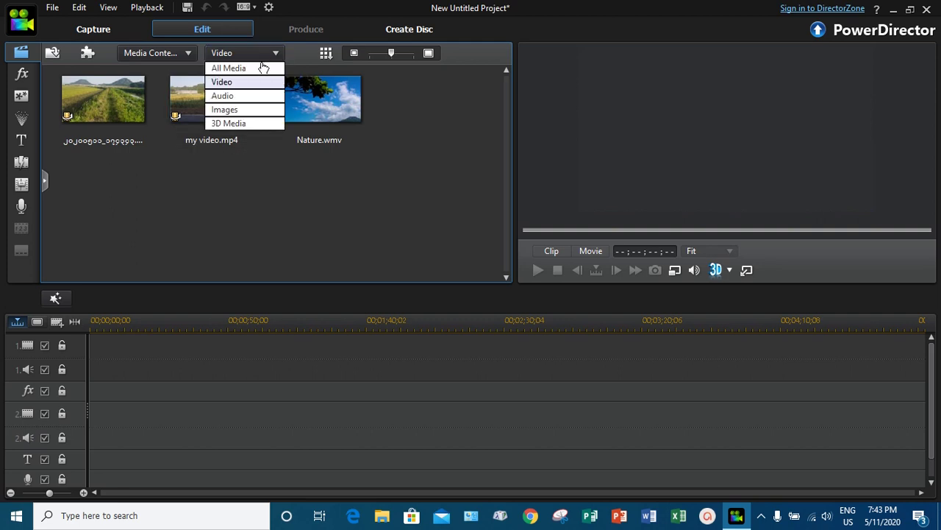
click(237, 97)
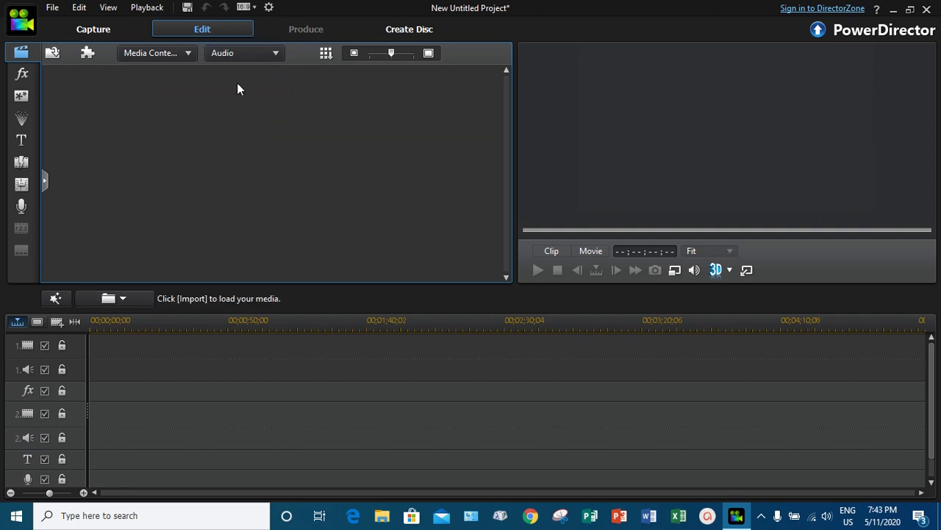
click(276, 54)
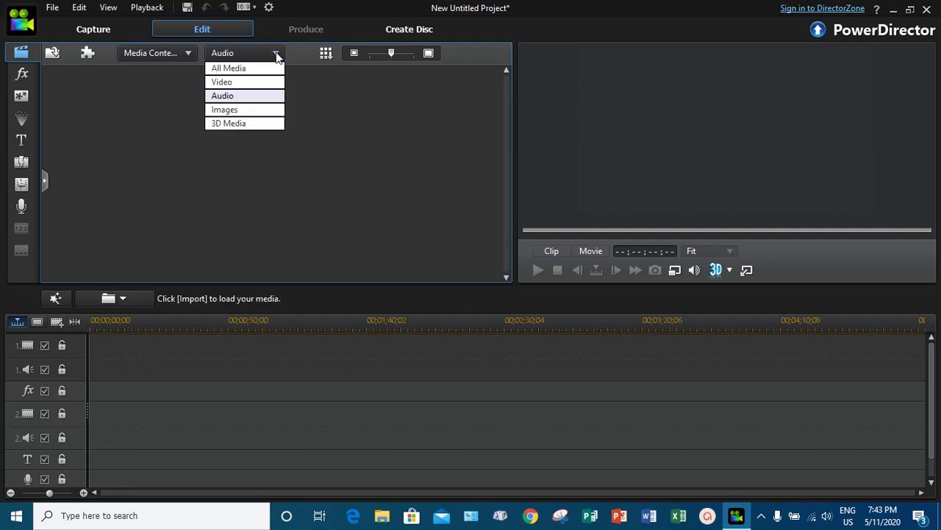
click(248, 110)
click(277, 53)
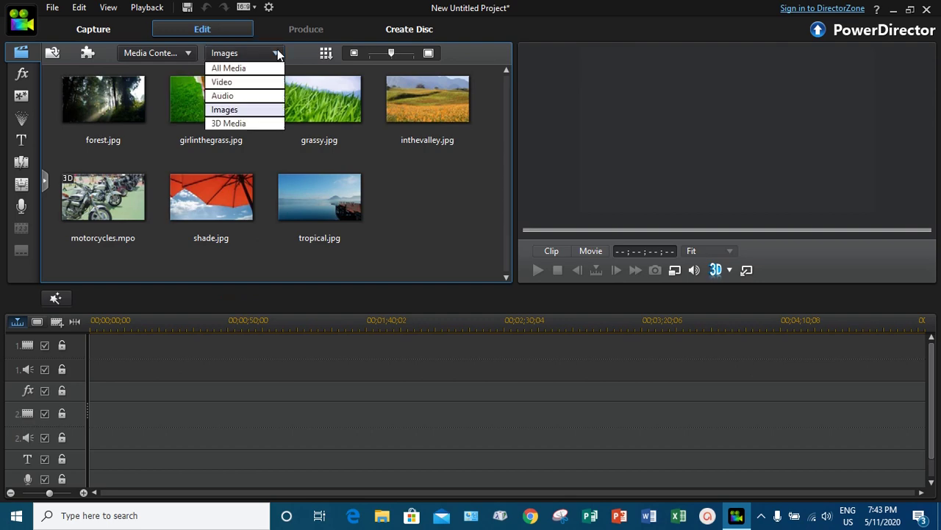
click(234, 68)
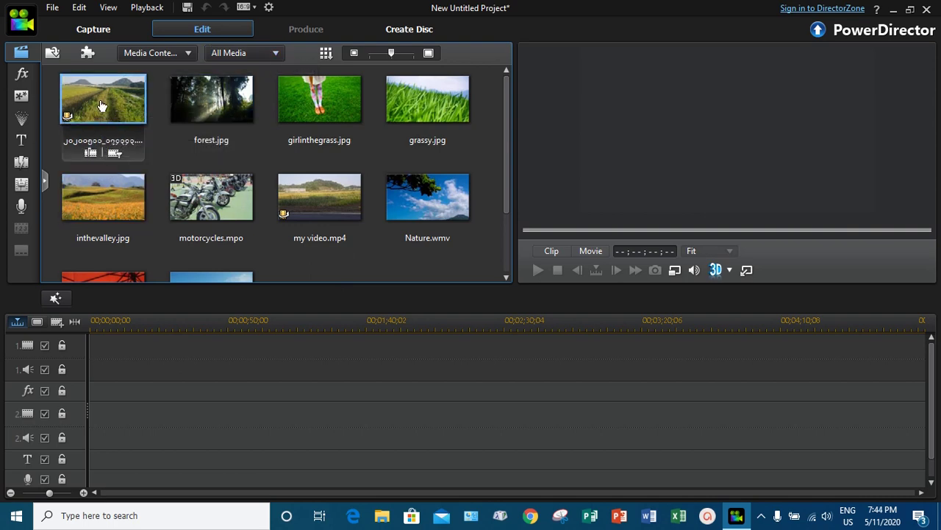
- Place the imported field-path video at the start of video track 1, accepting the frame rate conflict
drag(102, 106, 92, 369)
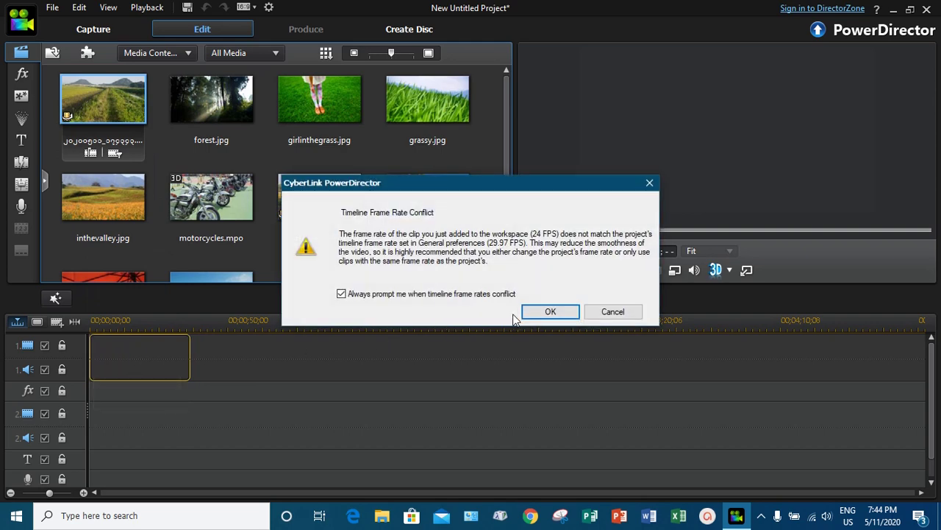
click(544, 312)
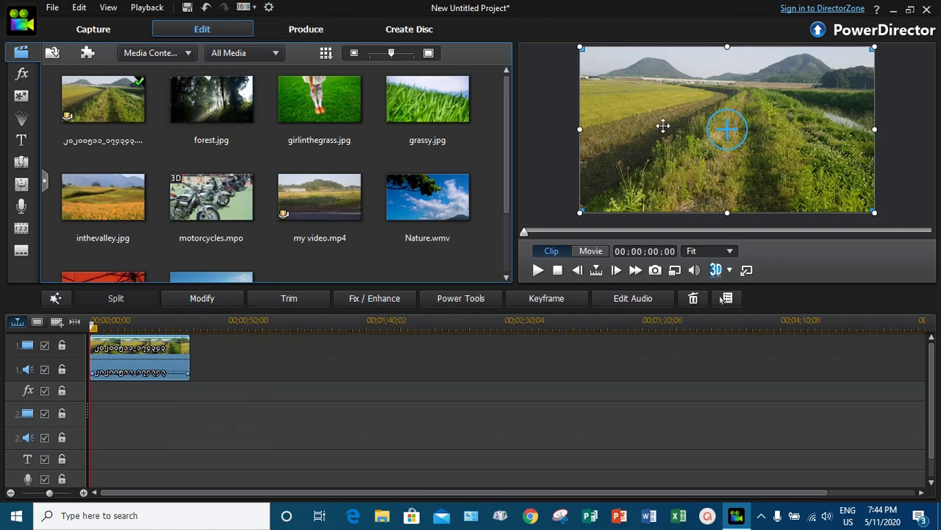
- Switch the project's aspect ratio to 4:3 and back to 16:9 to compare the two formats
click(243, 9)
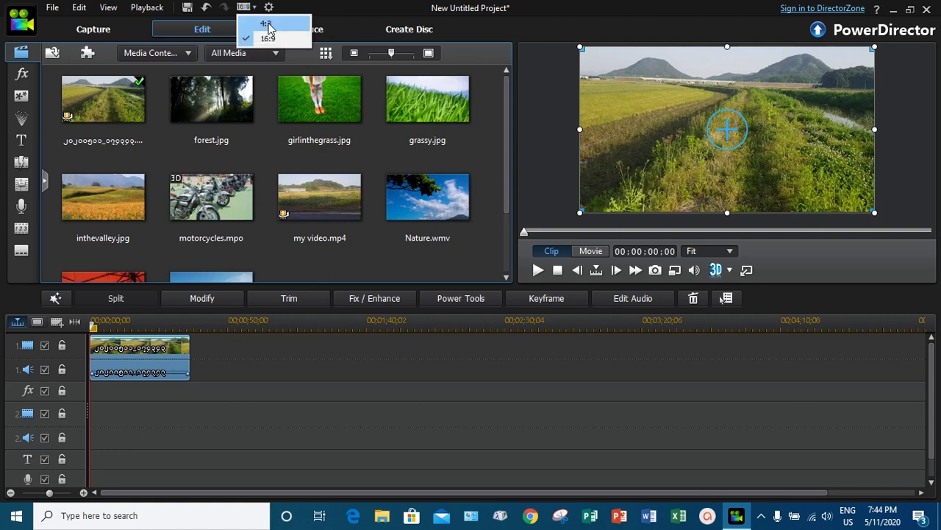
click(263, 24)
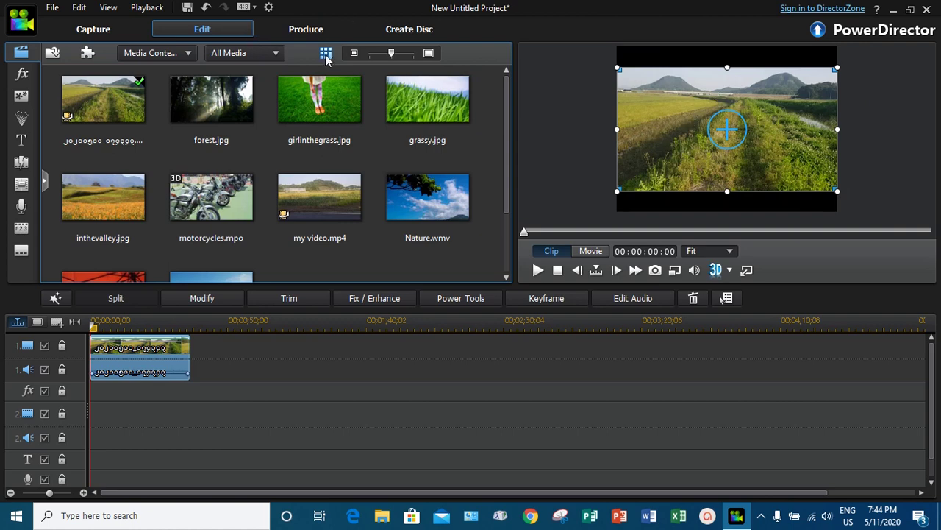
click(247, 8)
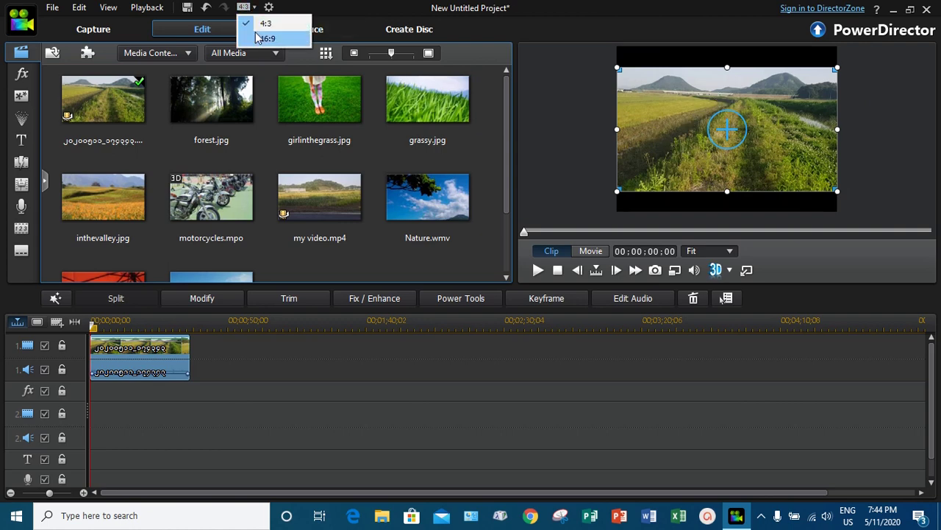
click(259, 39)
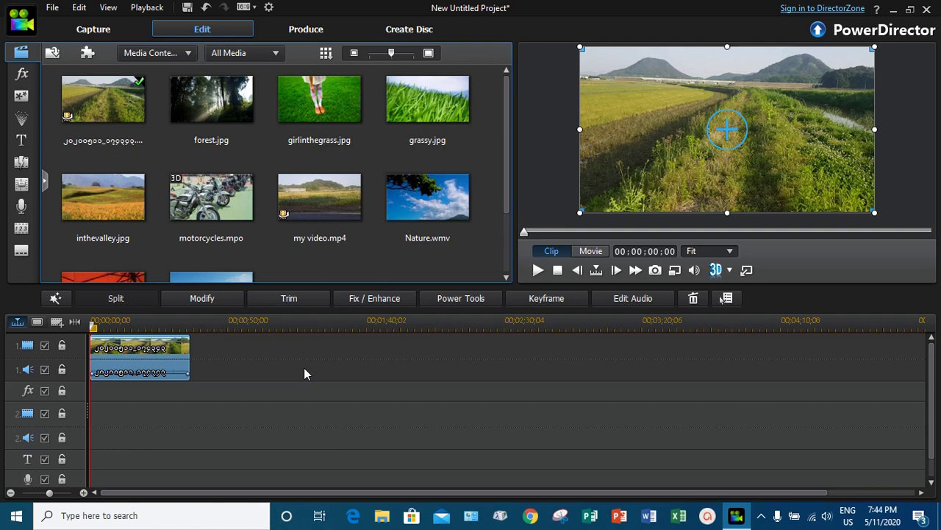
drag(427, 98, 292, 348)
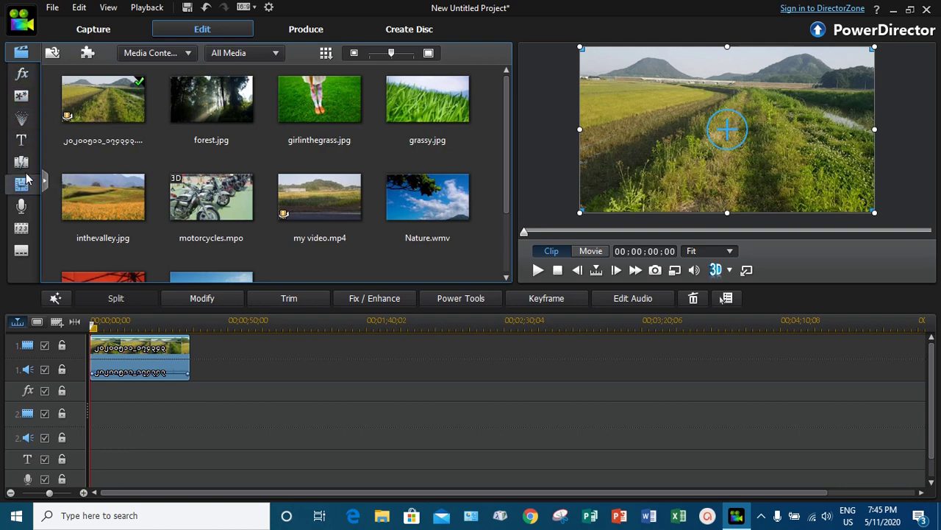
- Find the Rain effect in the video effects library and add it at the start of the effect track
click(23, 76)
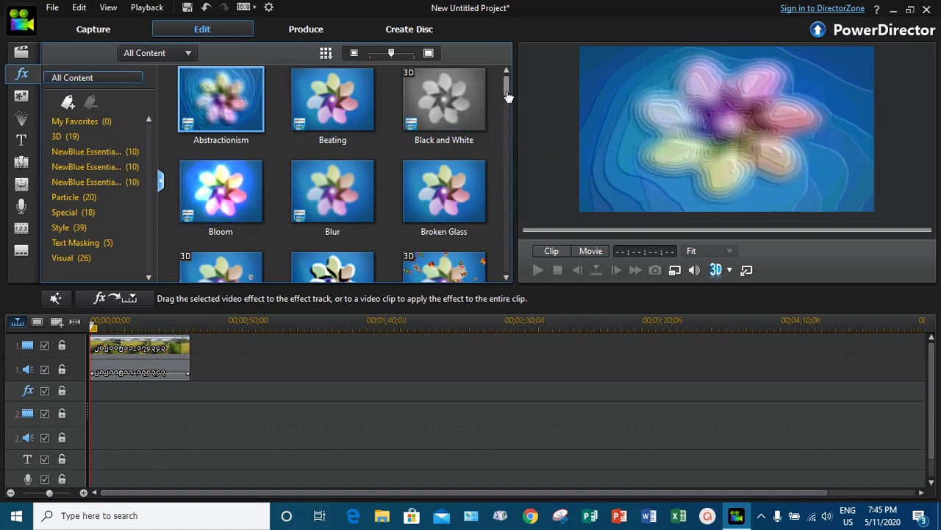
drag(506, 85, 505, 266)
scroll(511, 130, down, 2)
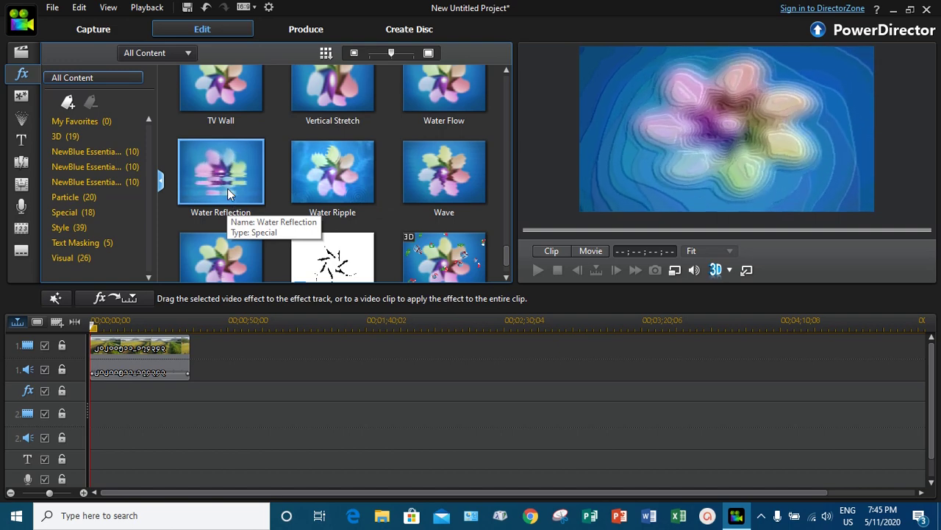
scroll(228, 188, down, 2)
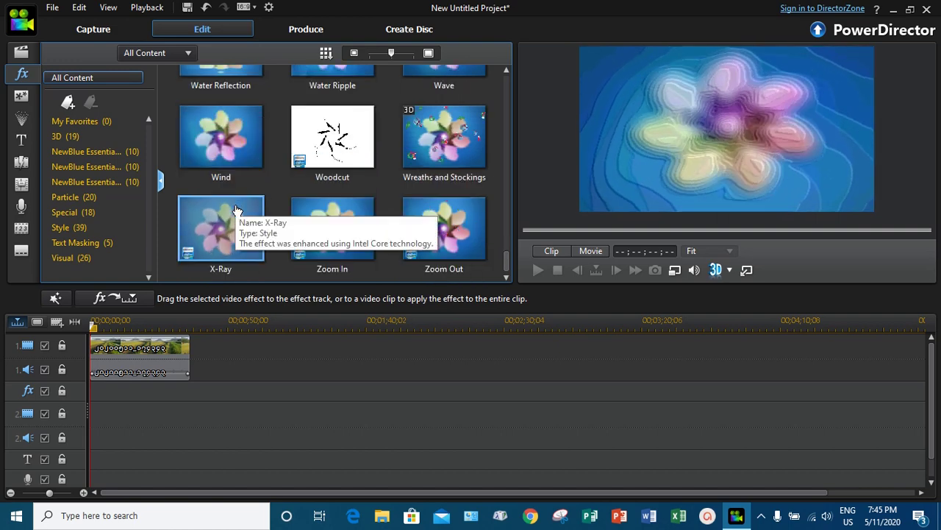
scroll(303, 217, up, 3)
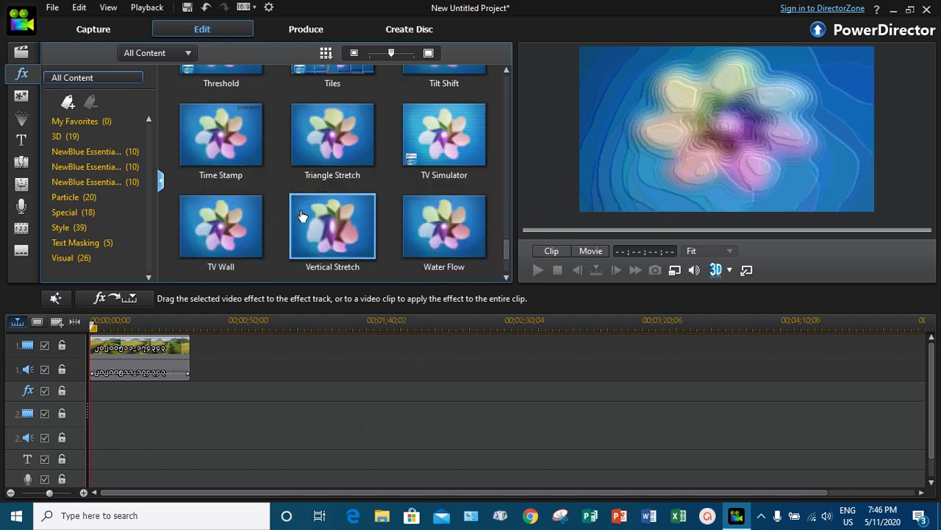
scroll(263, 212, up, 3)
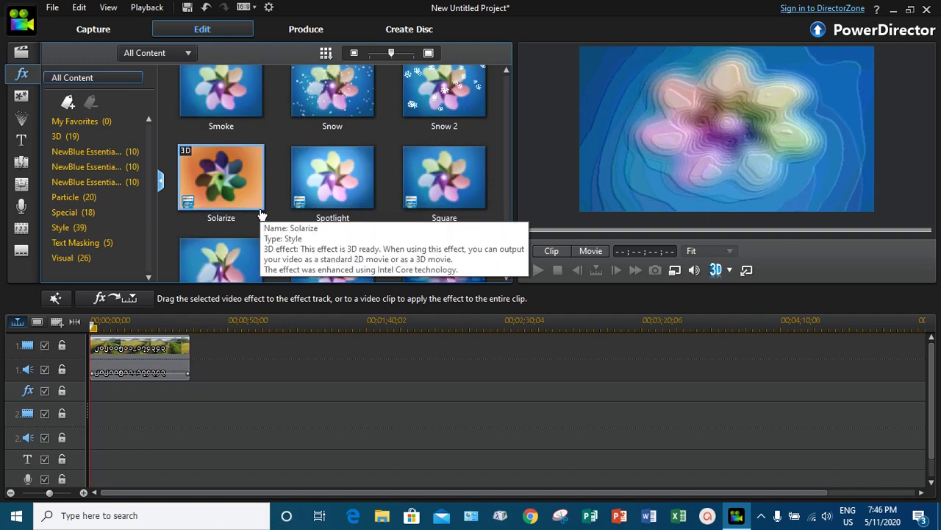
scroll(260, 177, up, 3)
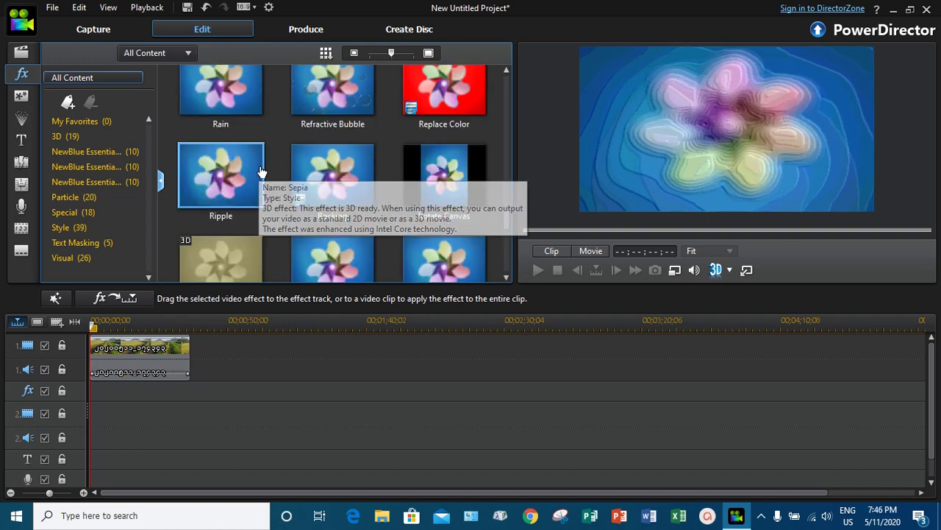
drag(221, 106, 99, 394)
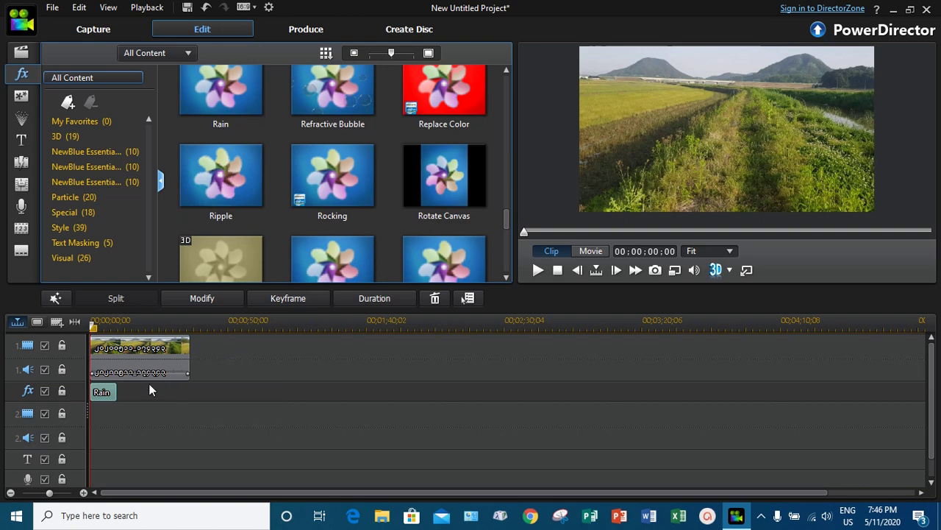
- Preview the Rain effect on the field-path clip and add the Refractive Bubble effect directly after it on the effect track
click(538, 270)
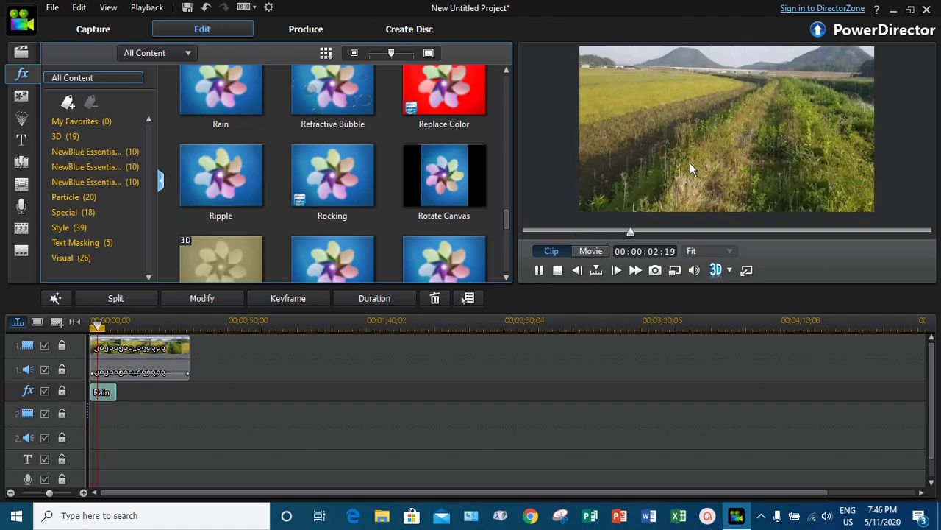
click(537, 269)
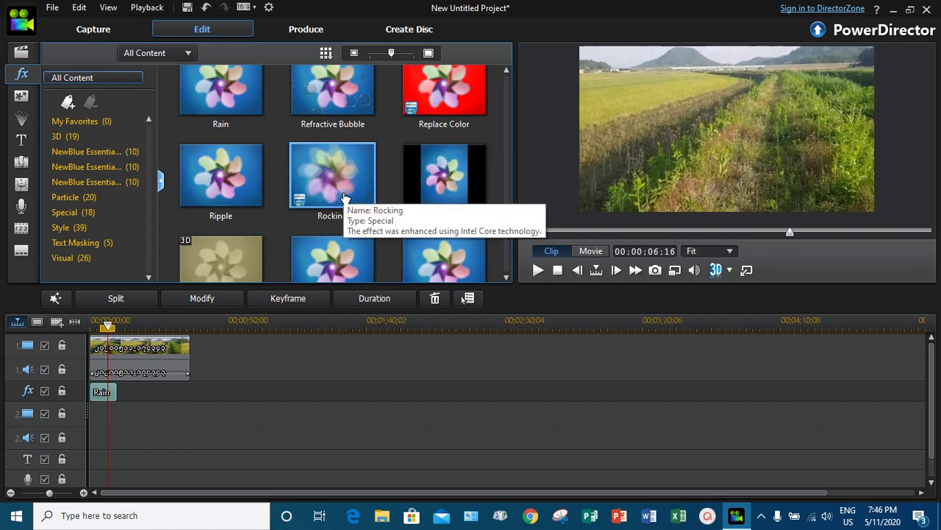
drag(333, 98, 124, 392)
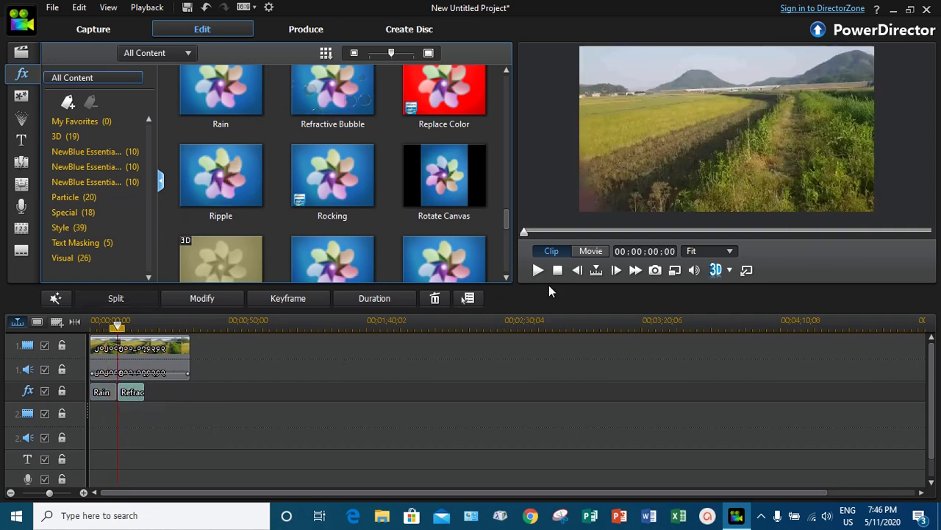
- Preview the Refractive Bubble effect and return the playhead to the start of the timeline
click(538, 269)
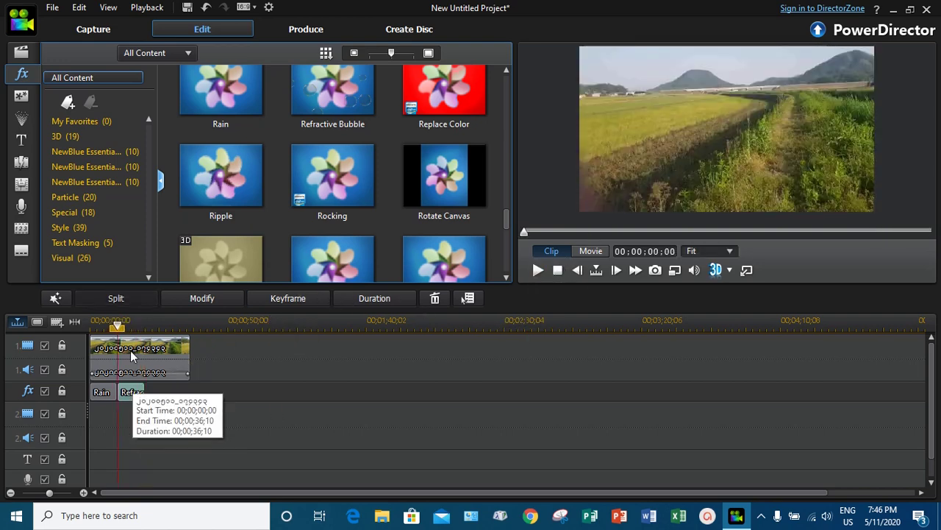
click(99, 328)
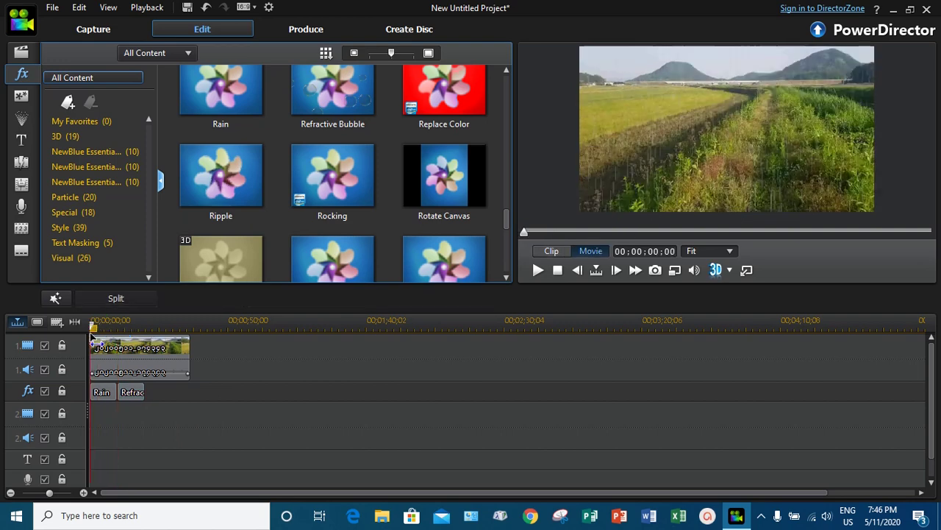
click(102, 392)
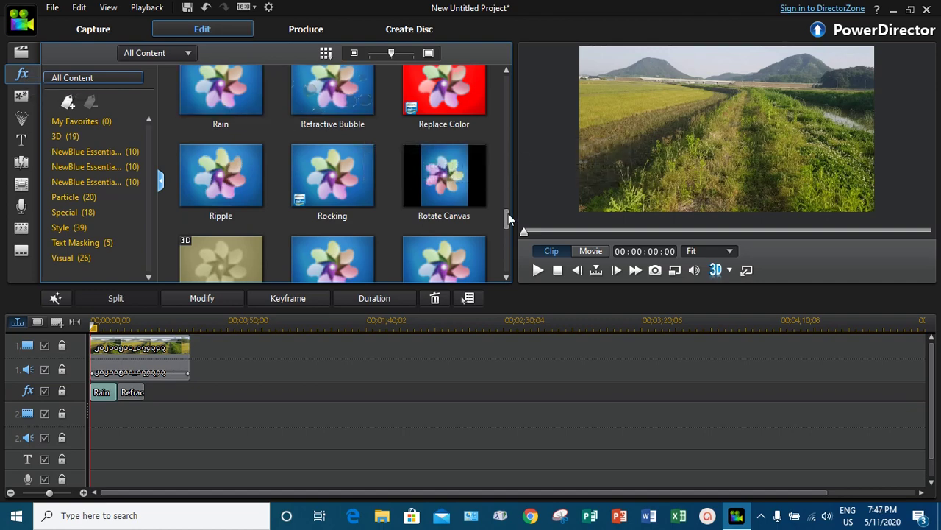
- Browse the video effects library up and down through its styles, with a brief look at the PiP objects library
drag(506, 230, 506, 110)
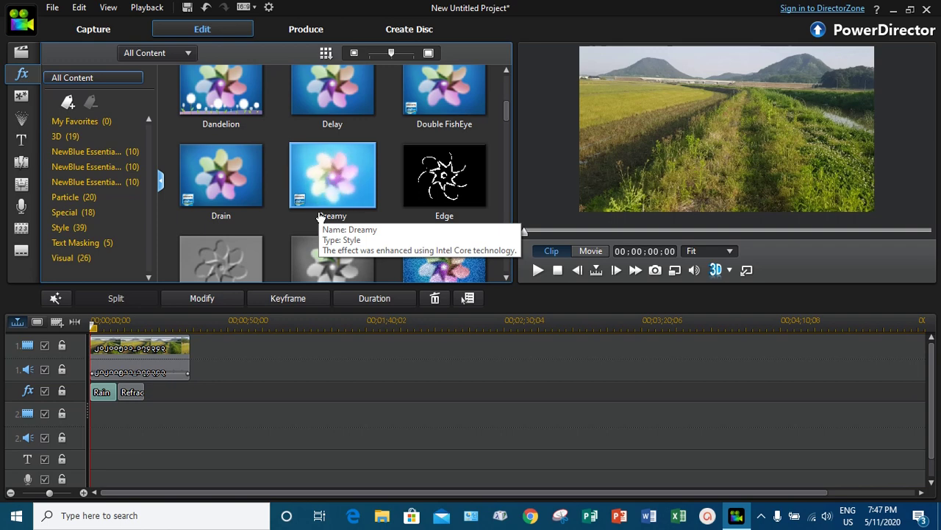
drag(507, 111, 508, 68)
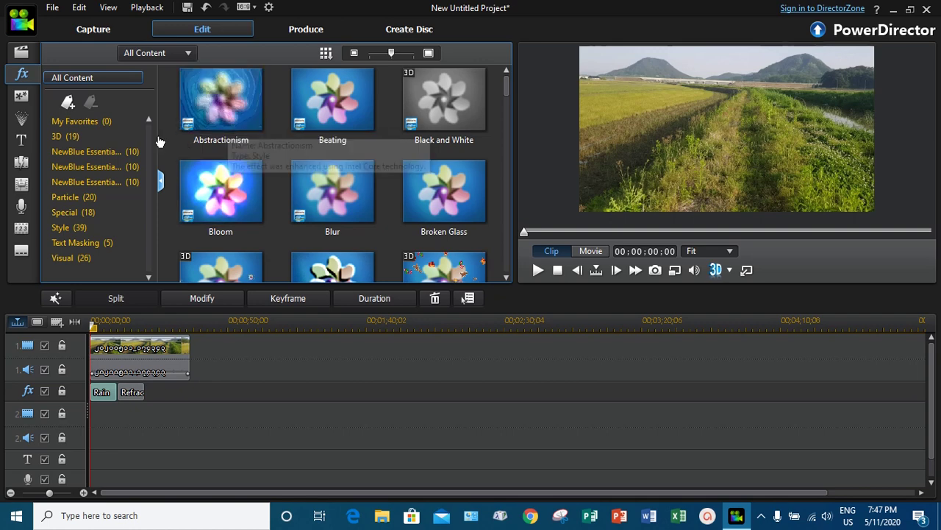
click(25, 99)
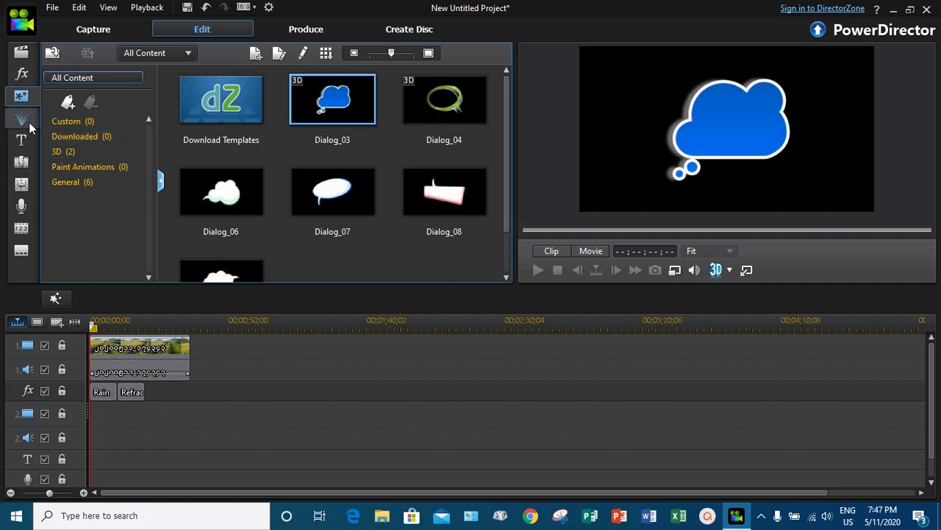
click(21, 73)
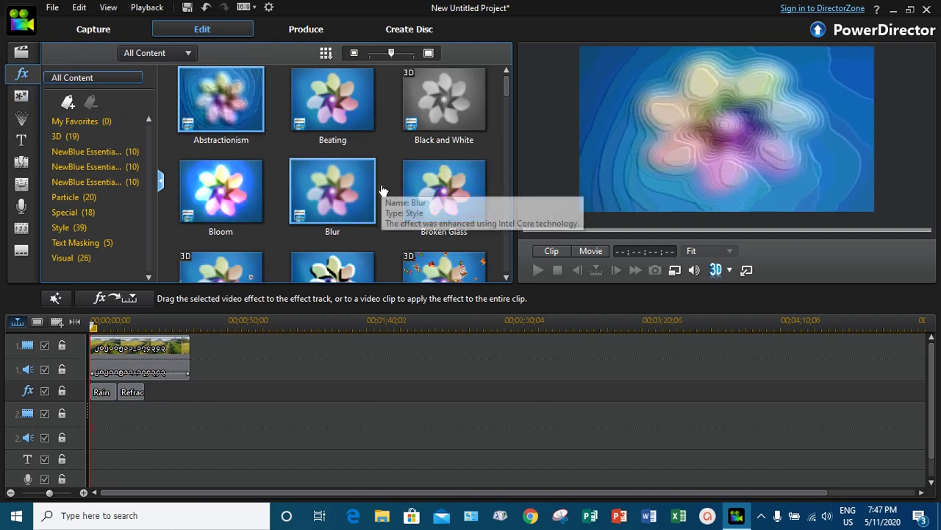
scroll(379, 190, down, 10)
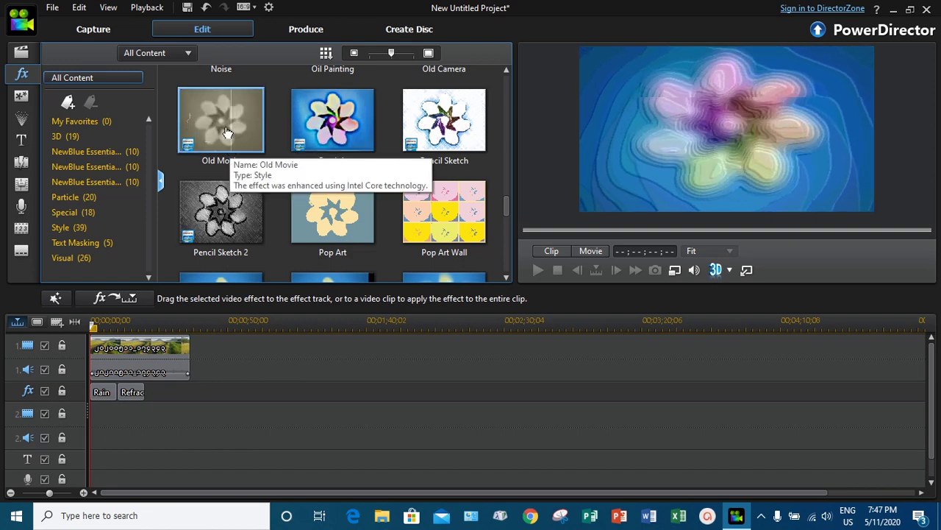
scroll(235, 220, down, 3)
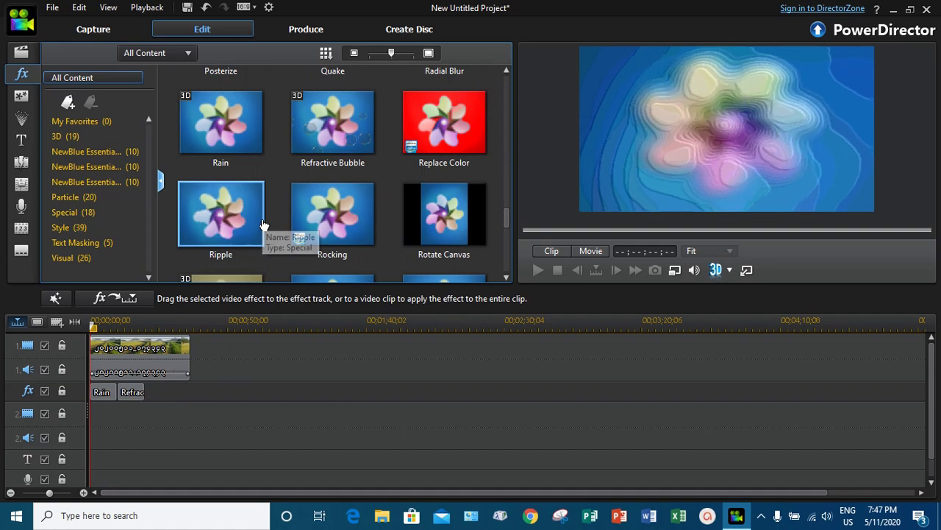
scroll(263, 222, down, 5)
scroll(263, 222, up, 10)
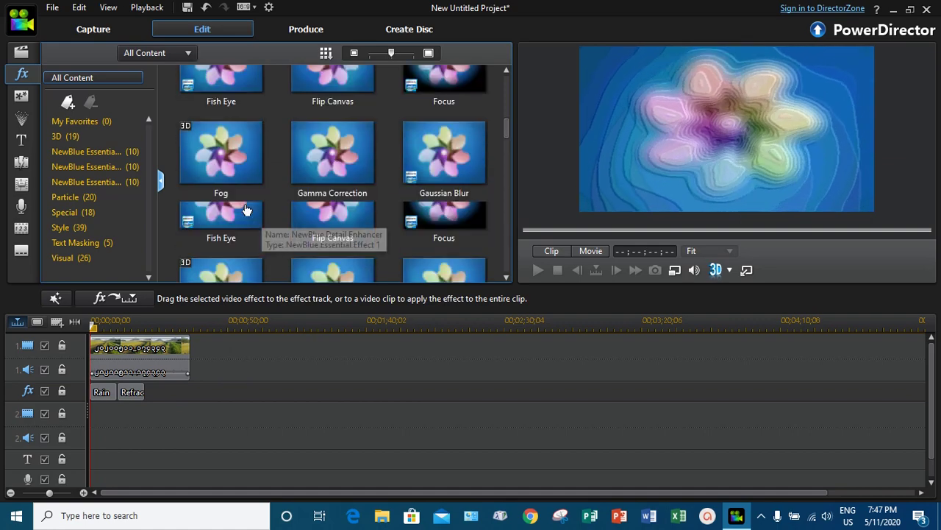
- Place my video.mp4 directly after the first clip on video track 1, accepting the frame rate conflict, and preview its beginning
click(22, 52)
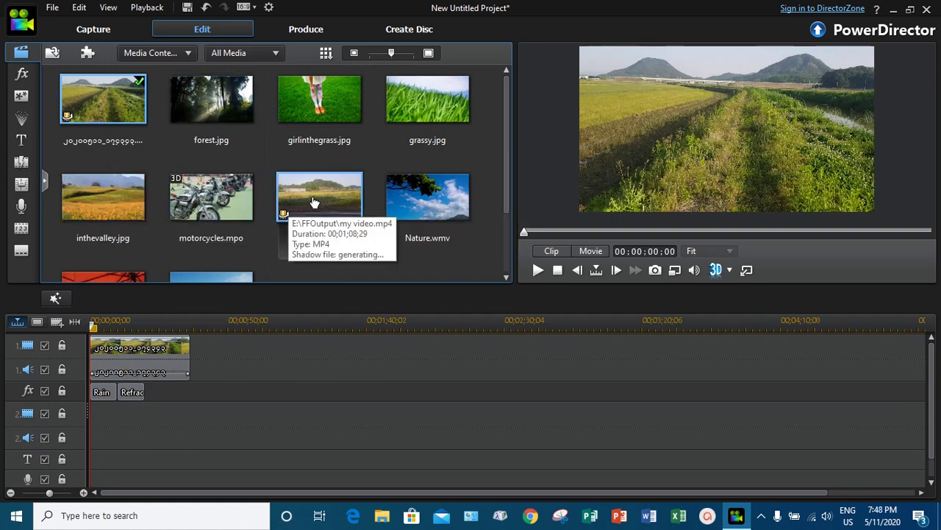
drag(314, 200, 191, 366)
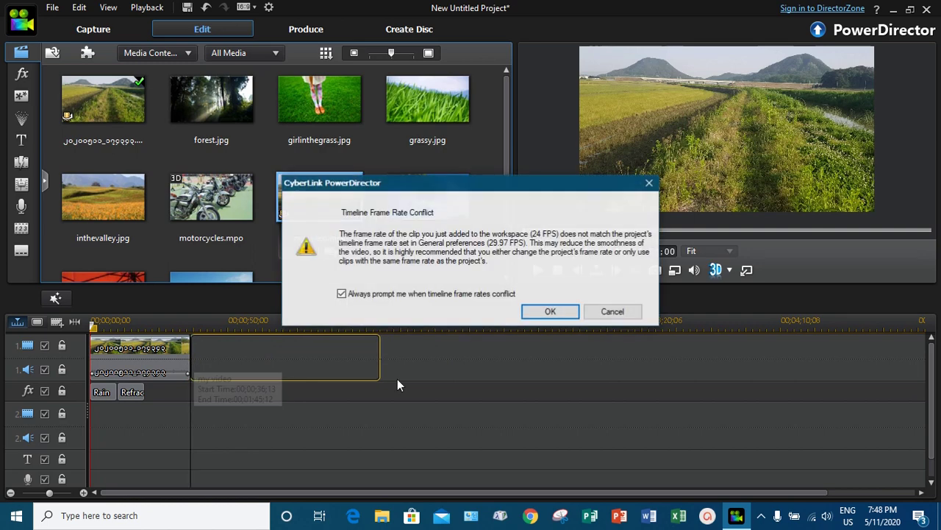
click(553, 314)
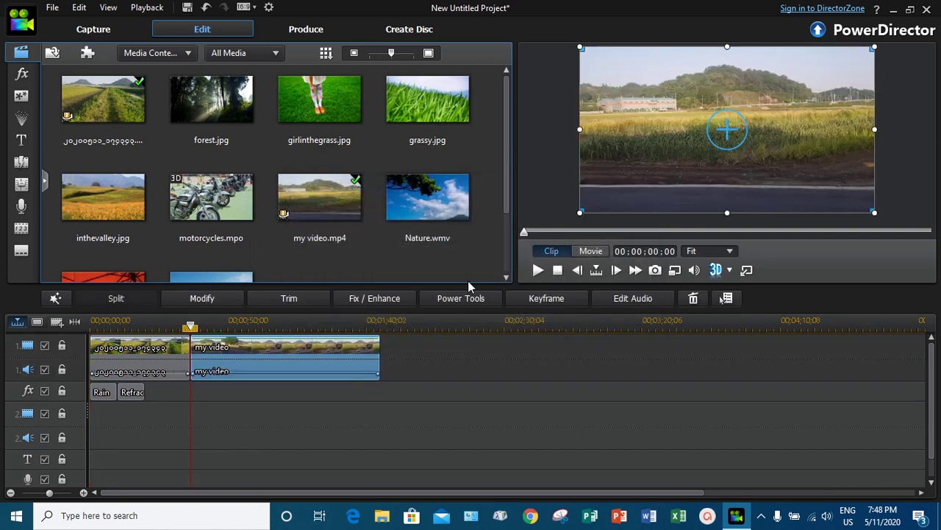
click(538, 270)
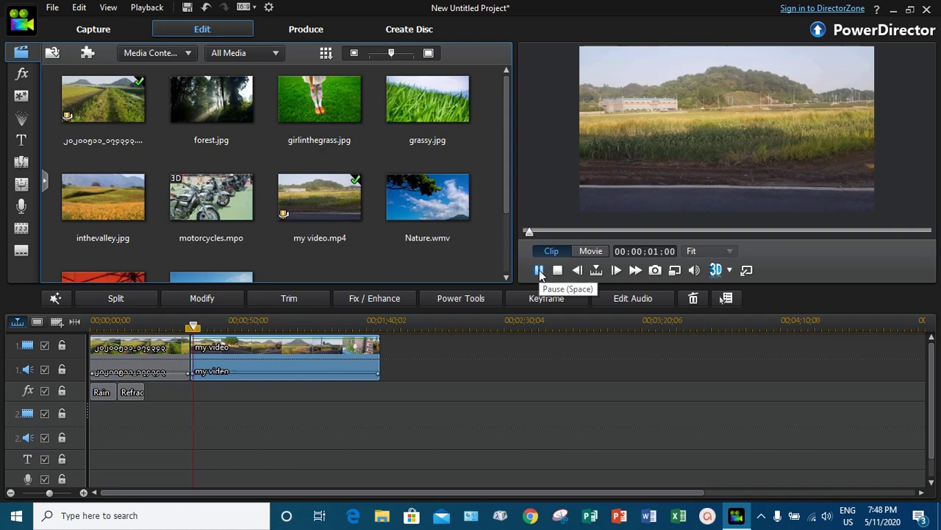
click(539, 270)
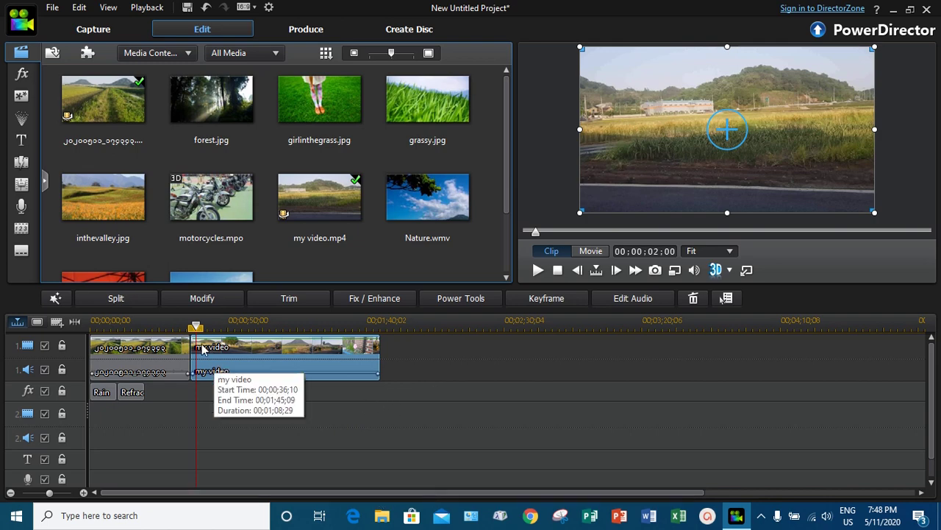
- Play the first clip from the start of the timeline to check the Rain effect, pausing after a few seconds
drag(197, 328, 89, 360)
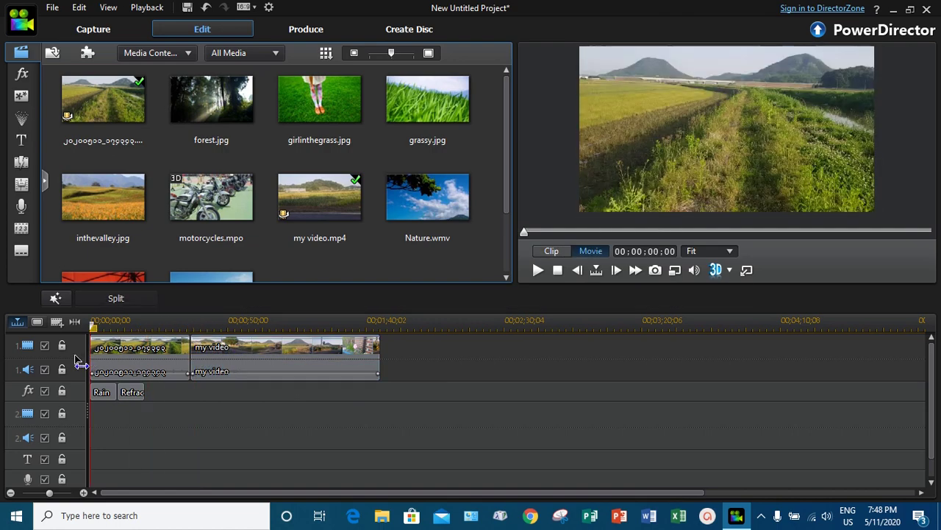
click(93, 360)
click(538, 270)
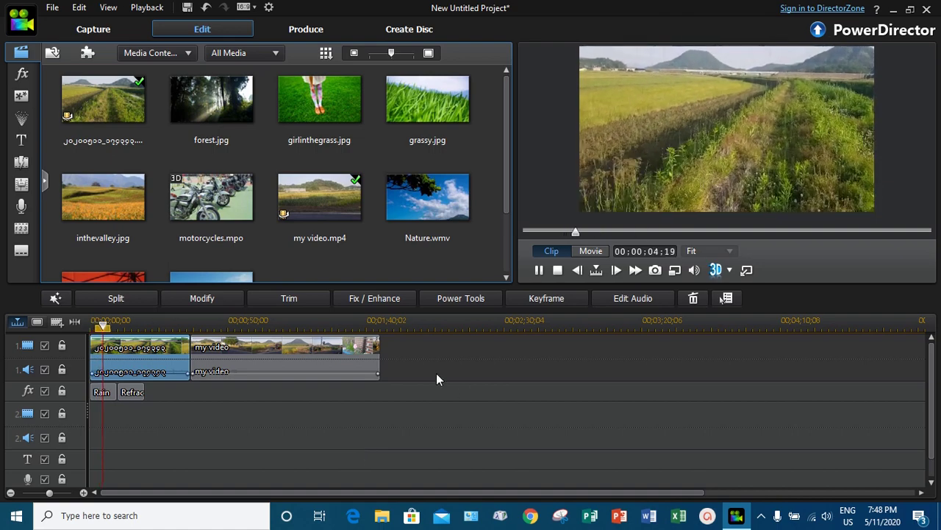
click(541, 271)
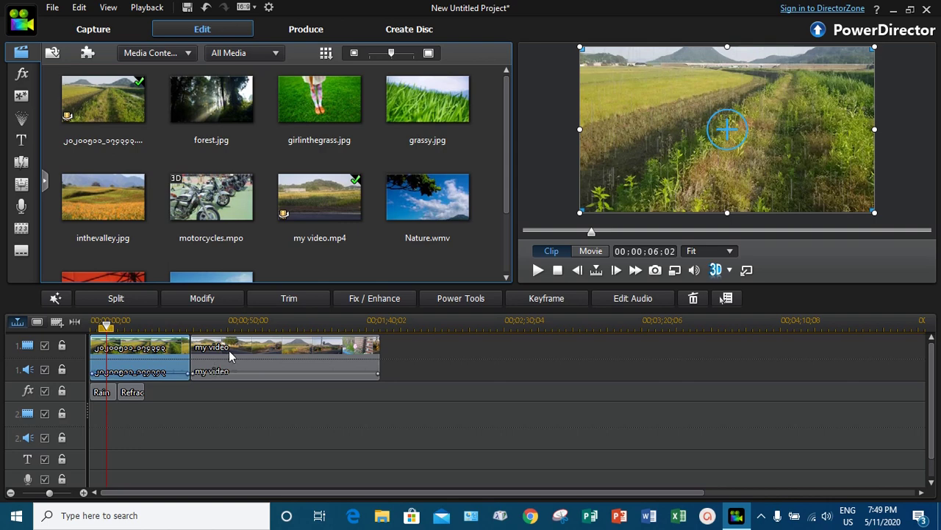
- Play the whole movie across the junction of the two clips and pause shortly after the second clip begins
click(234, 423)
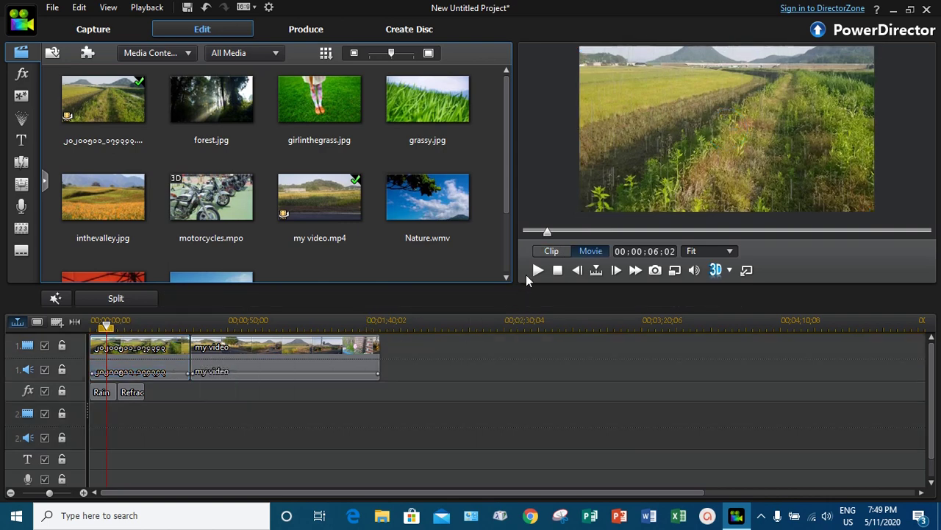
click(539, 272)
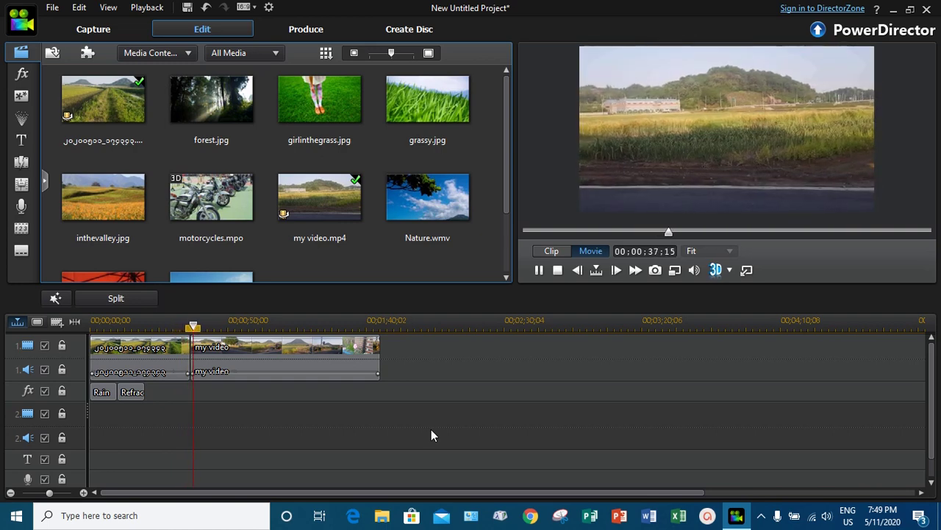
click(539, 270)
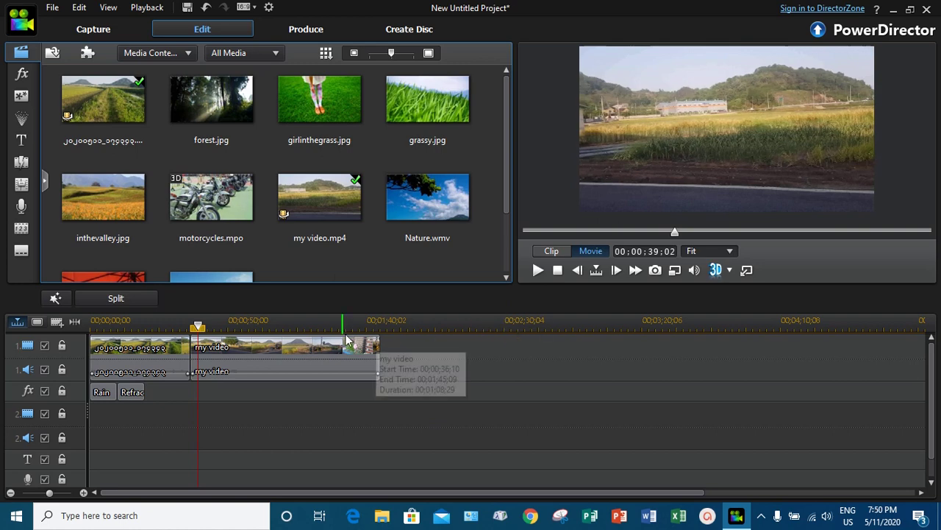
- Add the Effect-A particle object to video track 2, aligned with the start of the my video clip
drag(197, 324, 172, 323)
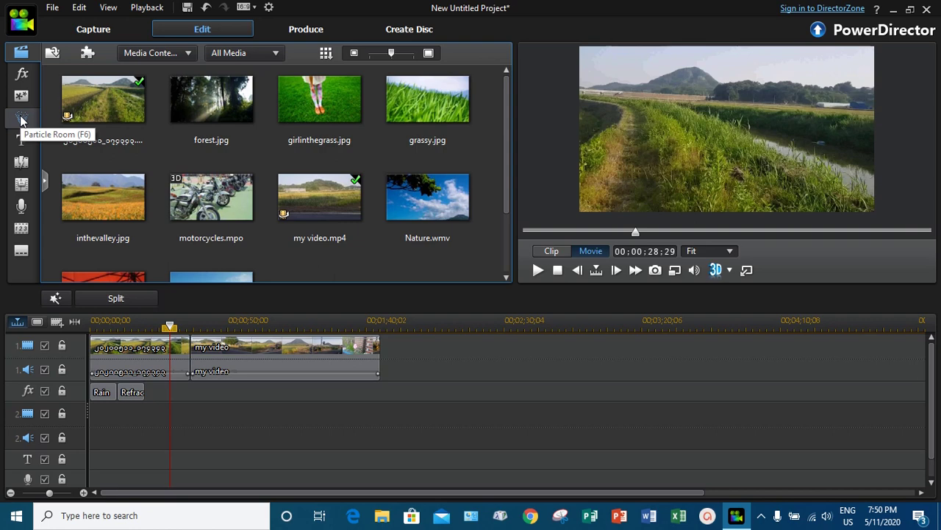
click(21, 120)
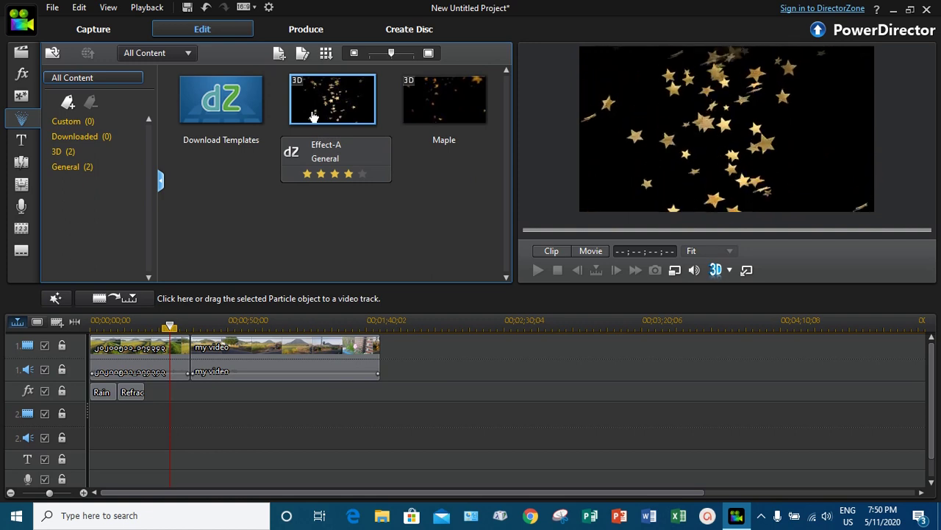
drag(314, 117, 192, 421)
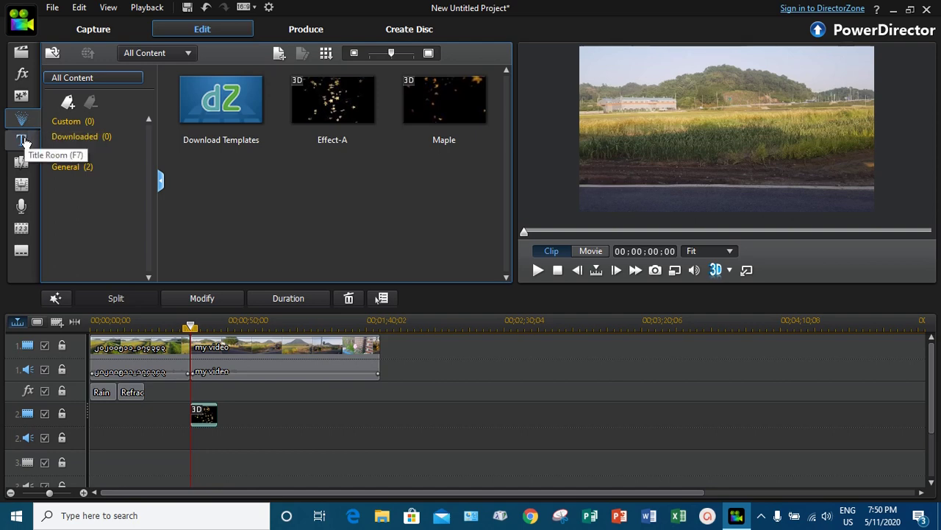
- Show the transition library and move the playhead to 00;00;34;28, just before the junction of the two clips
click(25, 165)
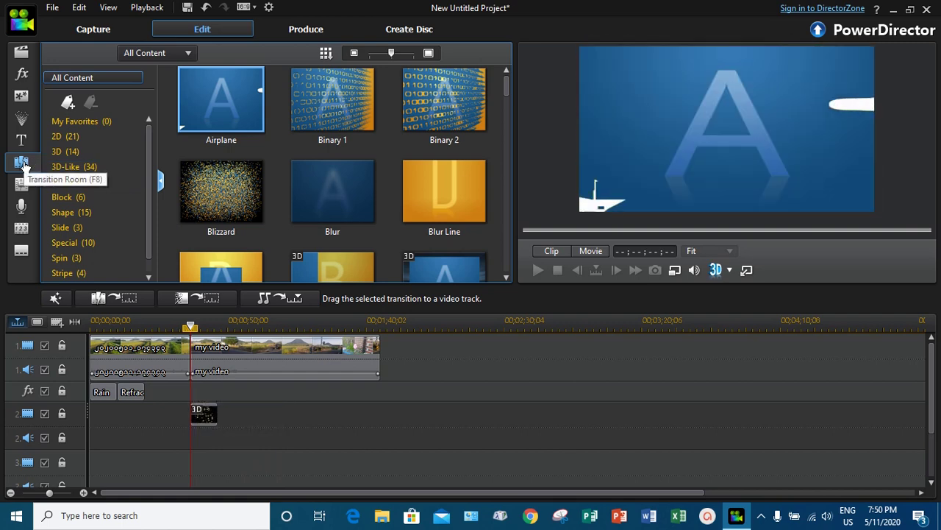
click(188, 326)
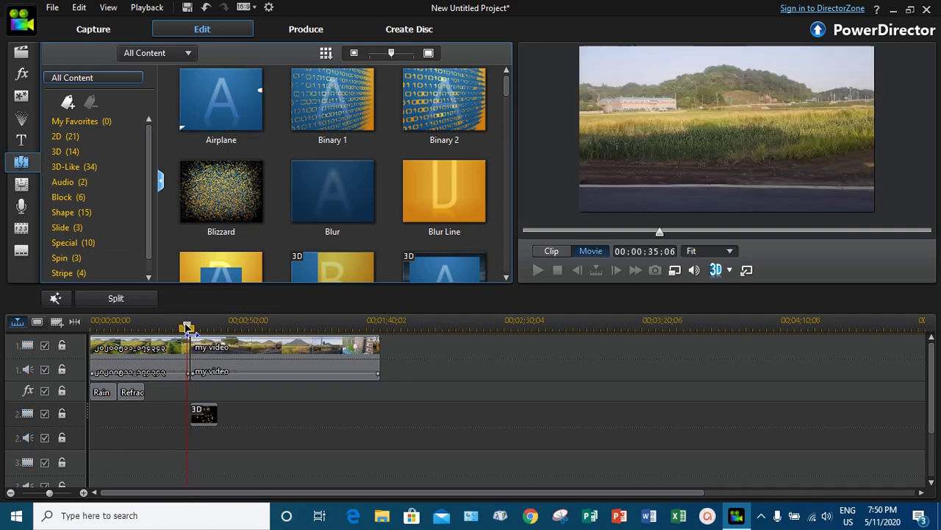
click(186, 326)
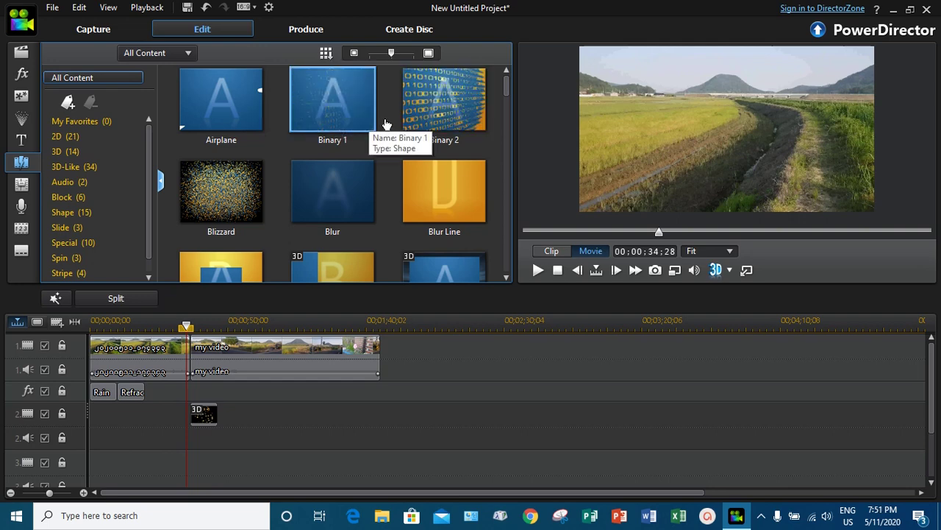
- Add the Magic Blocks transition at the junction between the first clip and the my video clip on video track 1
scroll(437, 125, down, 1)
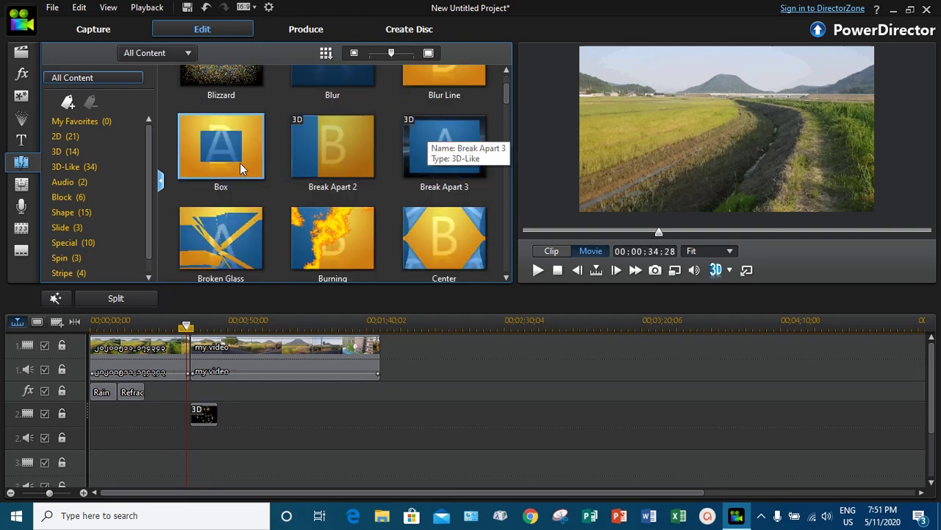
scroll(316, 218, down, 3)
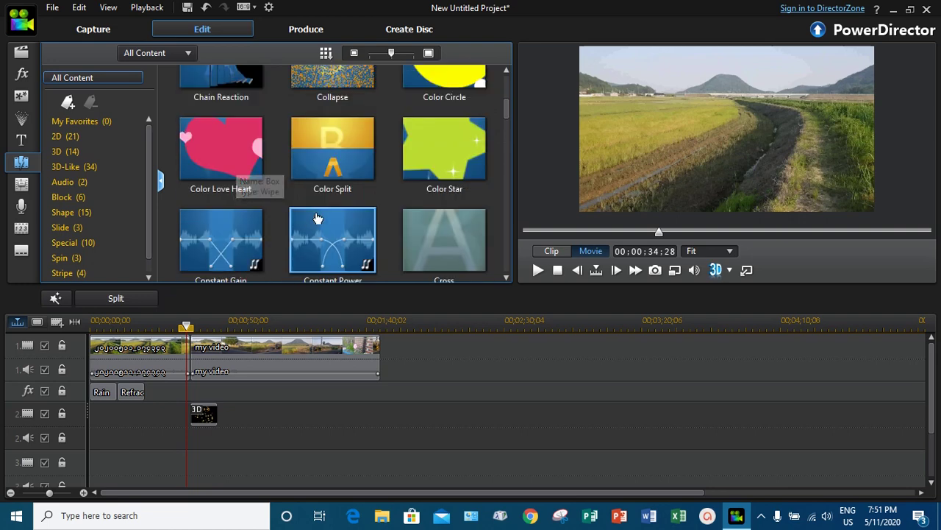
scroll(313, 242, down, 2)
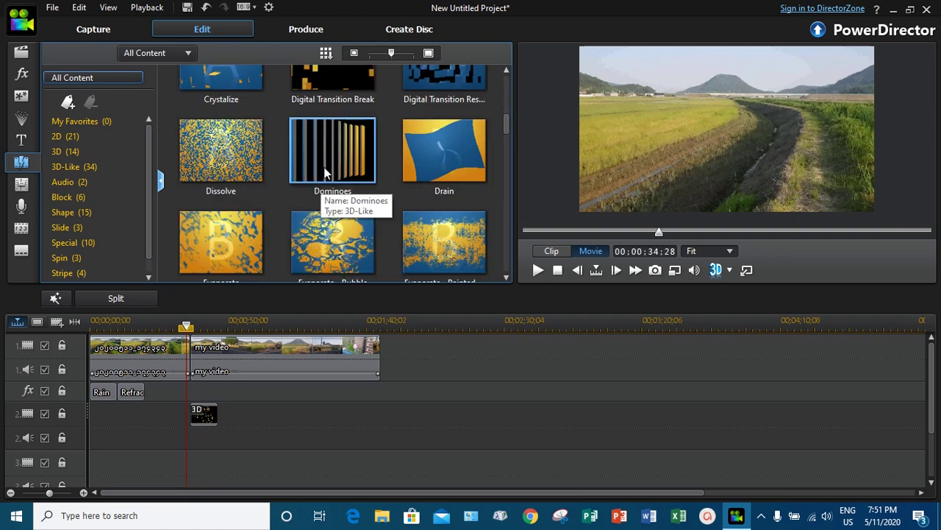
scroll(329, 163, down, 3)
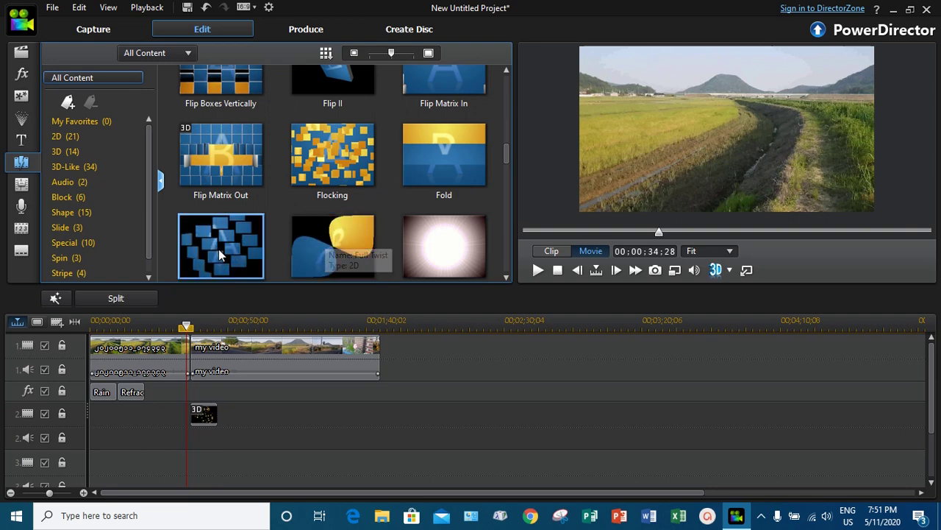
scroll(221, 247, down, 2)
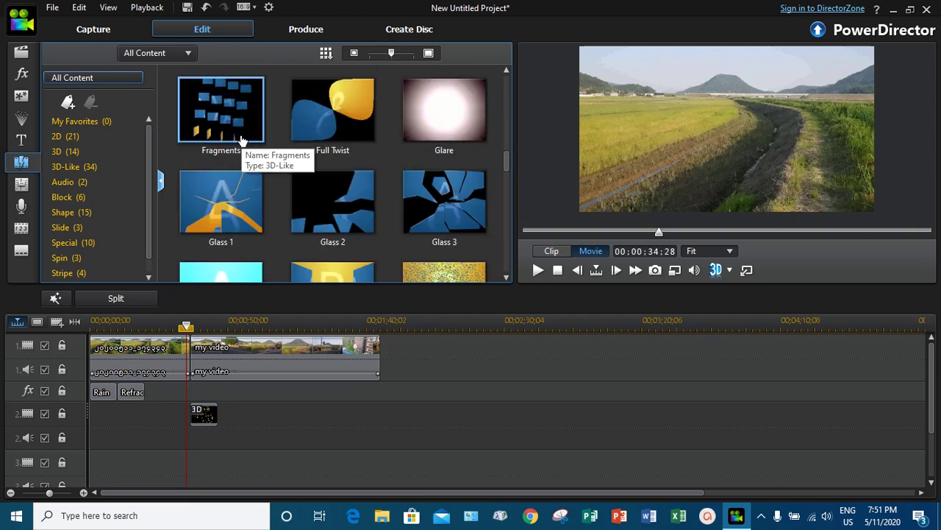
scroll(313, 219, down, 3)
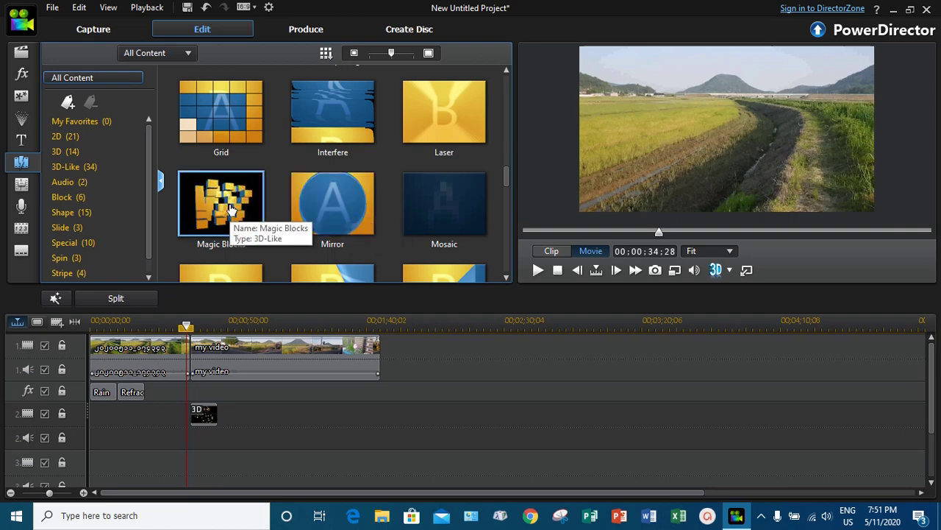
drag(231, 214, 256, 364)
drag(185, 360, 190, 353)
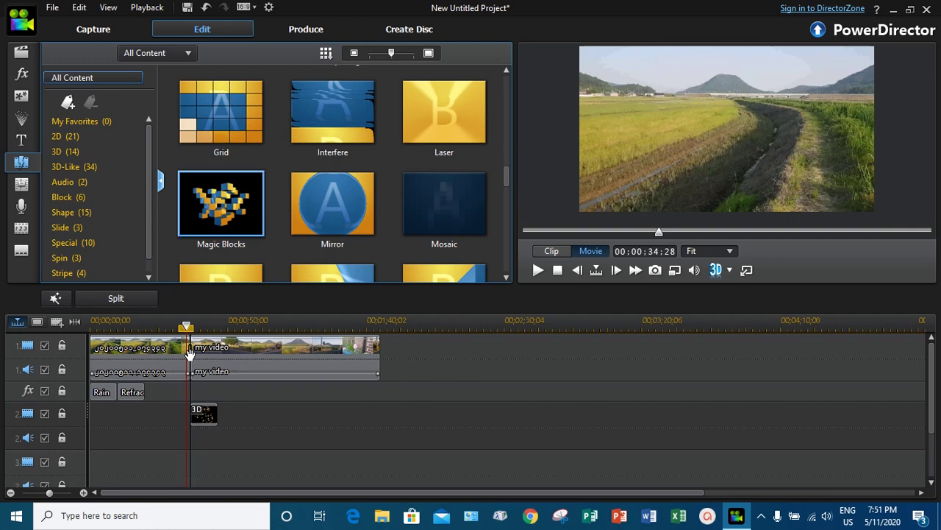
click(243, 206)
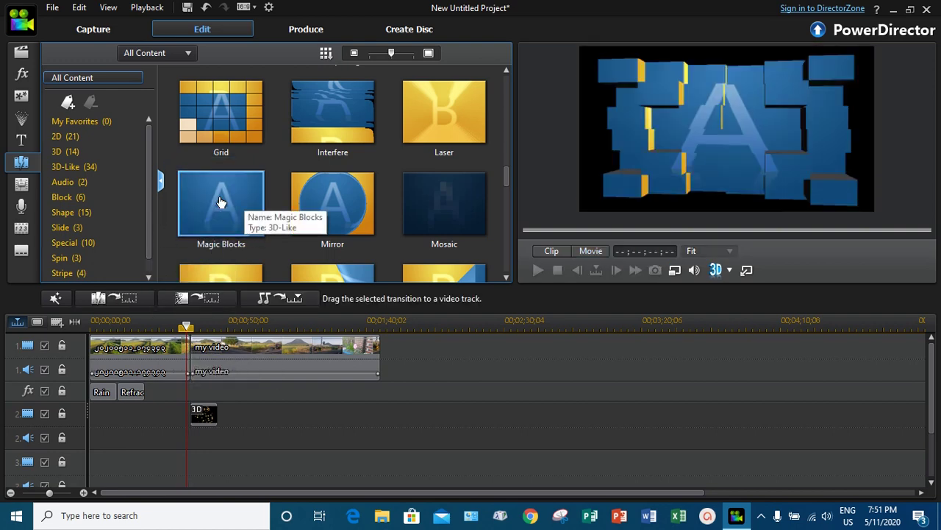
drag(220, 203, 190, 370)
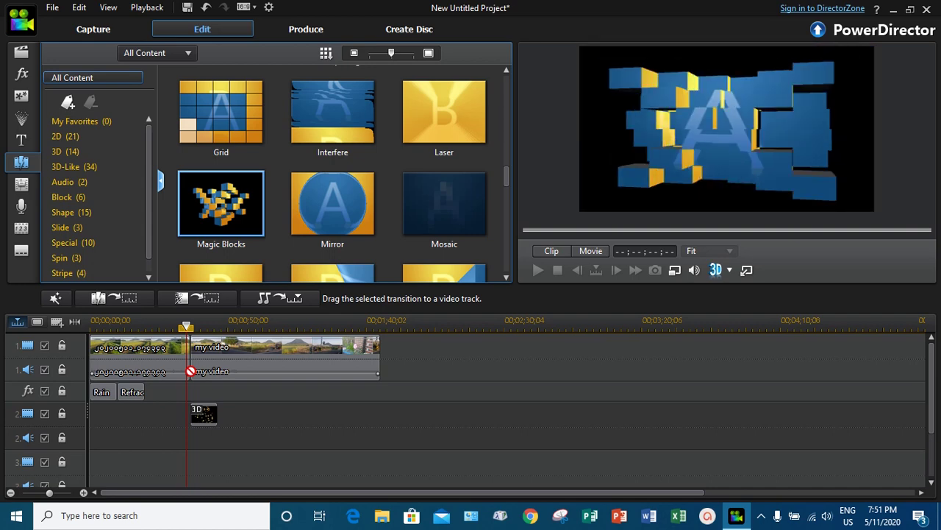
drag(190, 356, 190, 344)
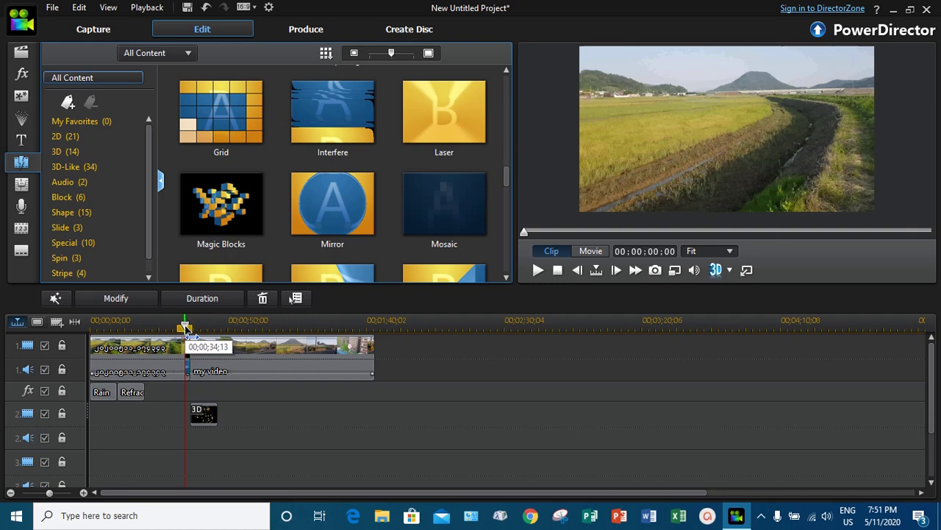
- Play the movie from 00;00;26;29 across the Magic Blocks transition and stop a few seconds into the my video clip
drag(185, 332, 164, 335)
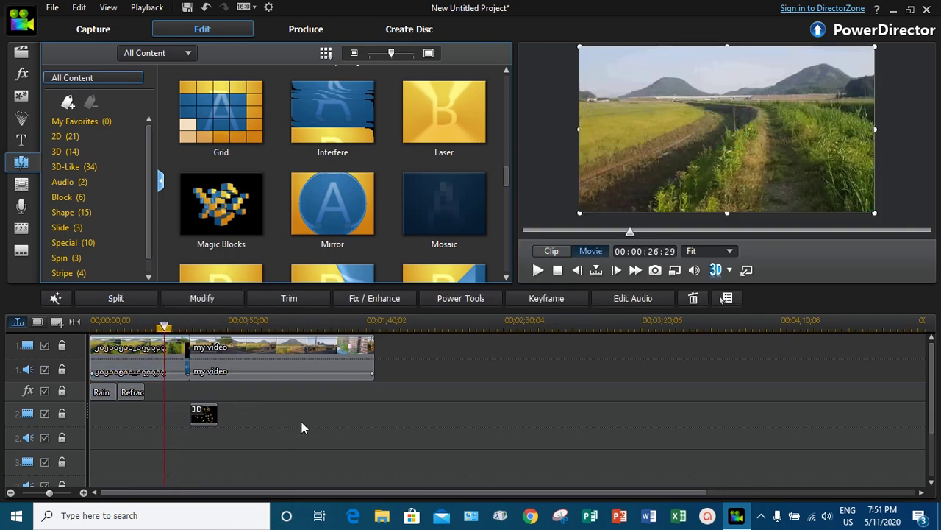
click(302, 426)
click(538, 271)
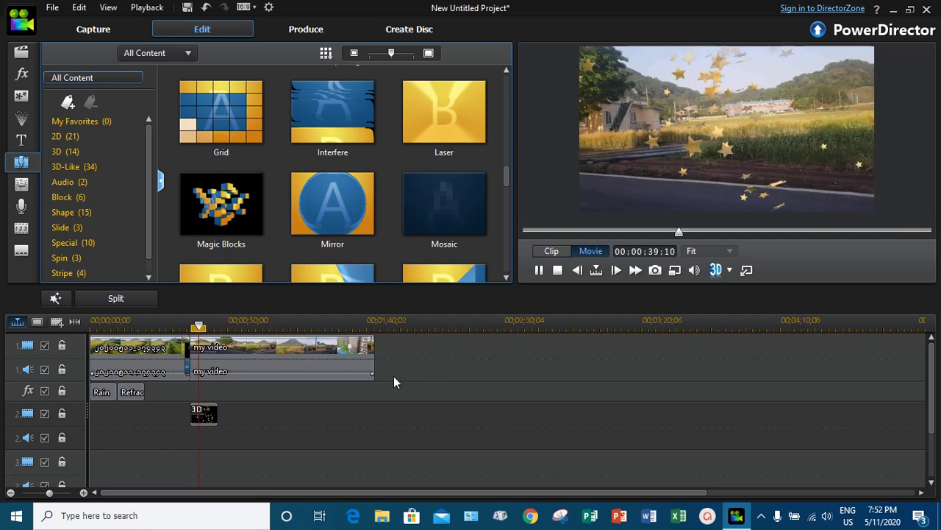
click(353, 355)
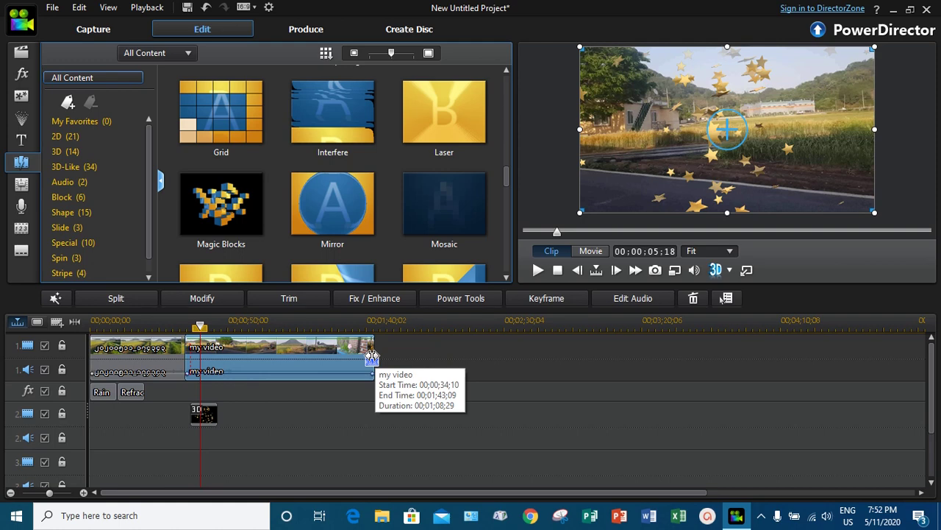
- Try to trim and extend the end of the my video clip on video track 1, undoing the trim
mouse_move(372, 357)
mouse_down()
mouse_move(214, 382)
mouse_move(269, 367)
mouse_move(396, 363)
mouse_move(364, 349)
mouse_up()
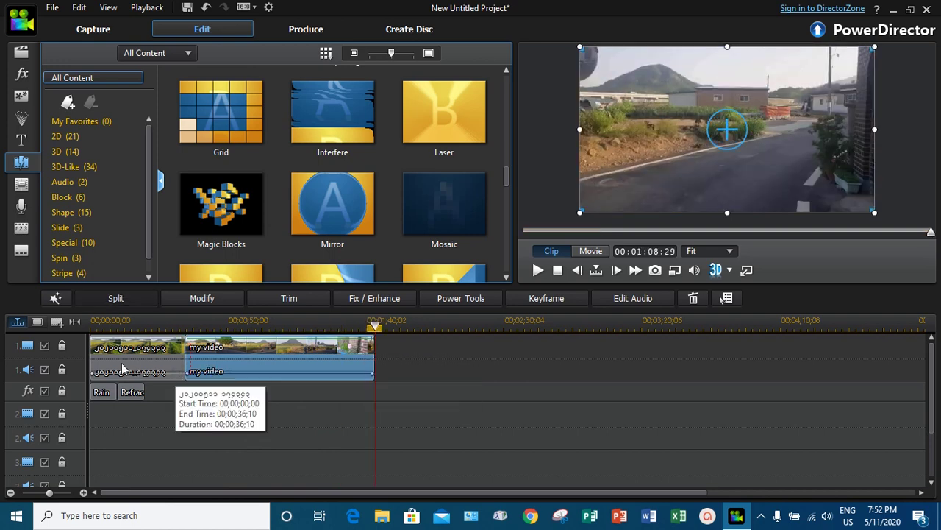
key(ctrl+z)
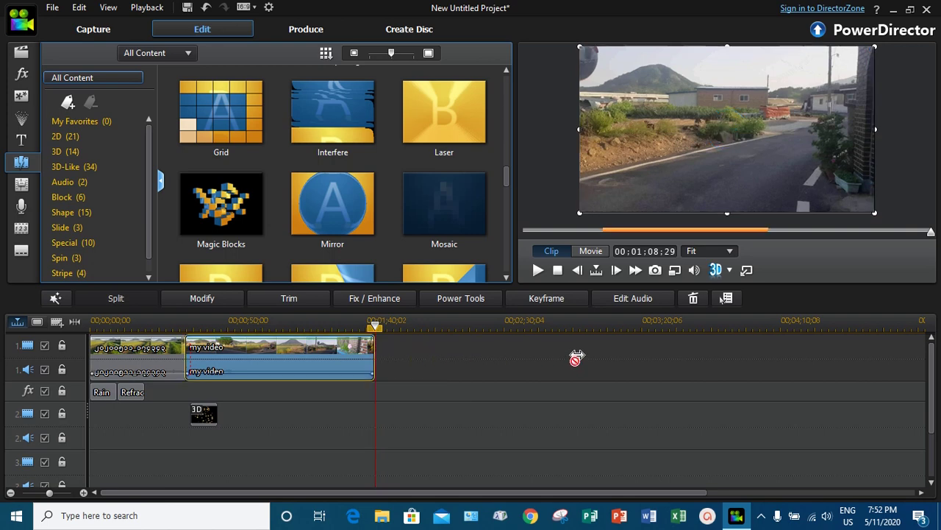
drag(375, 364, 595, 335)
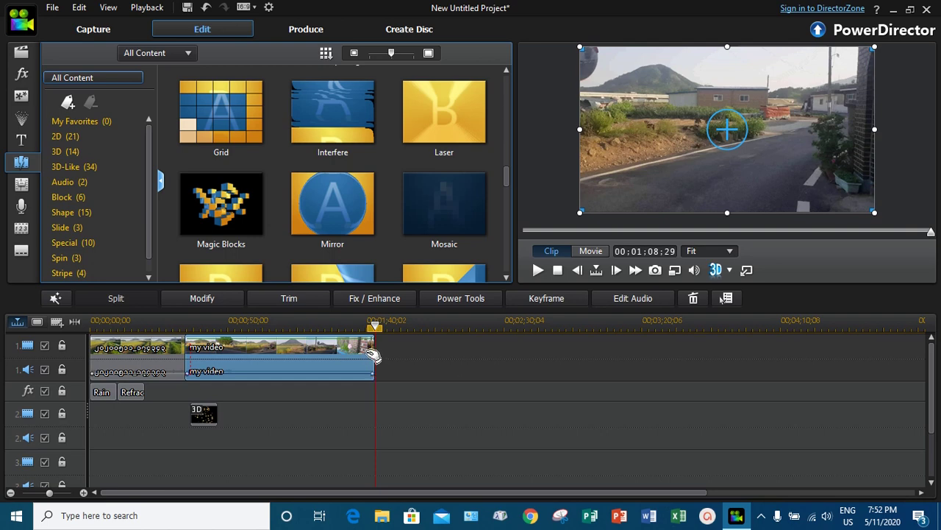
mouse_move(374, 354)
mouse_down()
mouse_move(309, 353)
mouse_move(423, 351)
mouse_move(562, 370)
mouse_move(375, 355)
mouse_up()
- Add girlinthegrass.jpg from the media library to video track 1 directly after the my video clip
click(22, 53)
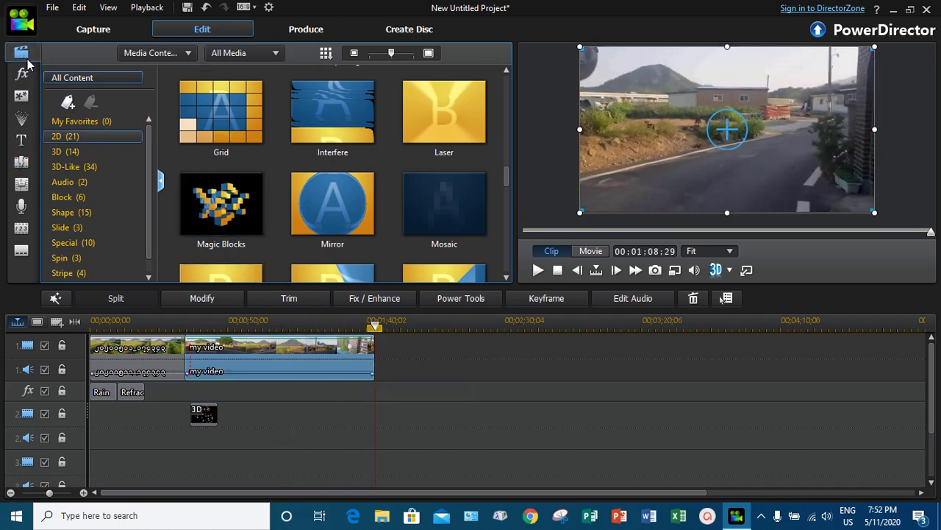
drag(328, 105, 390, 355)
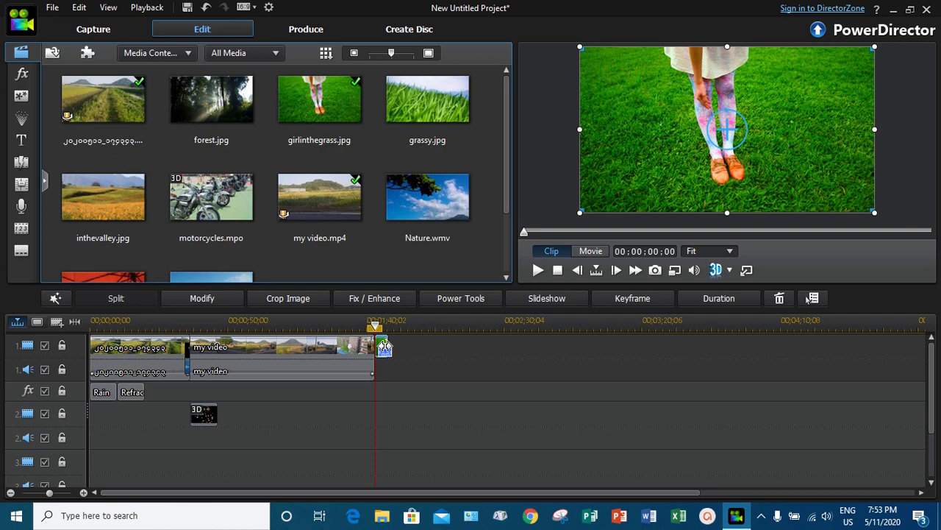
mouse_move(384, 347)
mouse_down()
mouse_move(574, 343)
mouse_move(392, 361)
mouse_move(385, 347)
mouse_up()
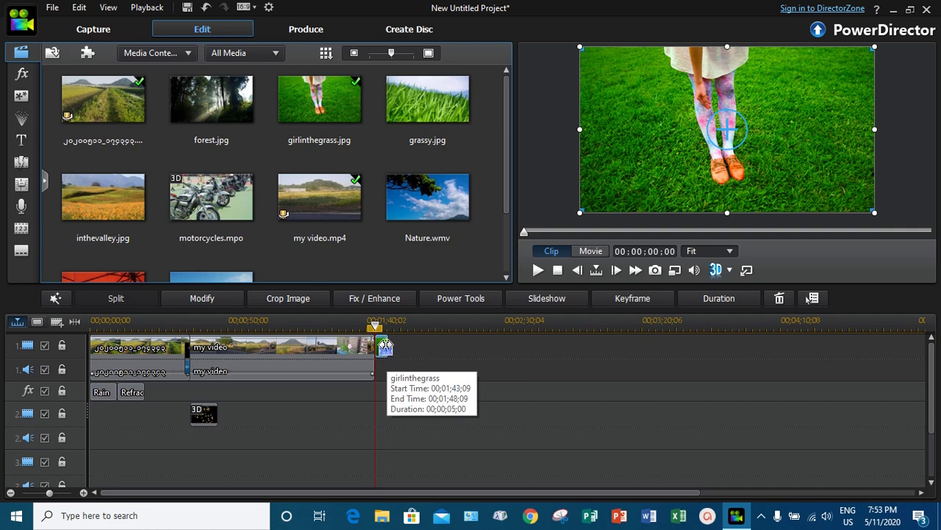
- Stretch the girlinthegrass image to a longer duration by its end, and shorten it again to 00;00;04;25
drag(385, 347, 657, 351)
drag(589, 366, 378, 362)
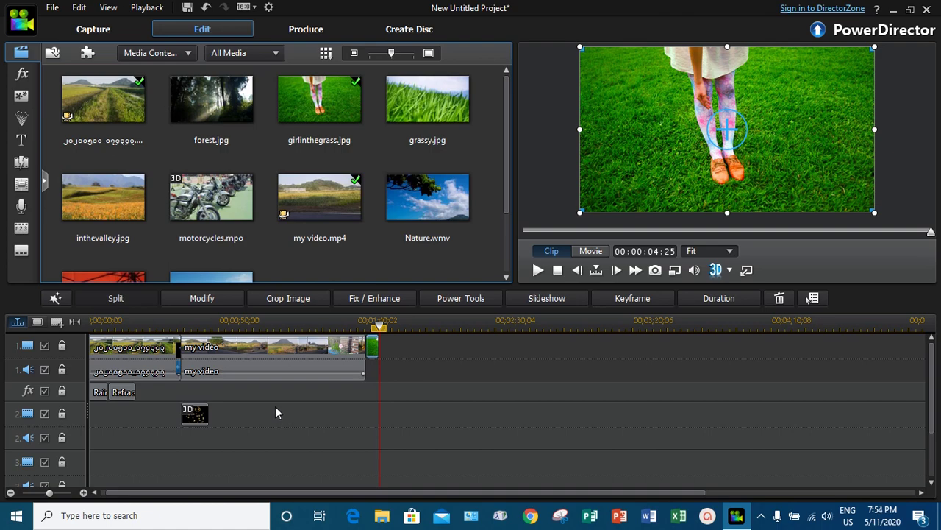
click(378, 325)
drag(245, 342, 373, 347)
click(373, 347)
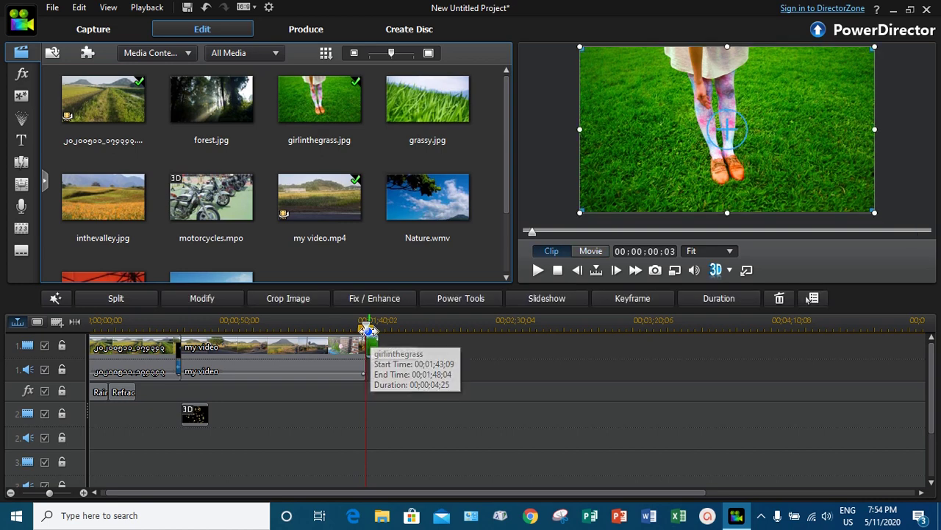
- Add the Grand Opening transition to the start of the girlinthegrass image on video track 1
click(364, 324)
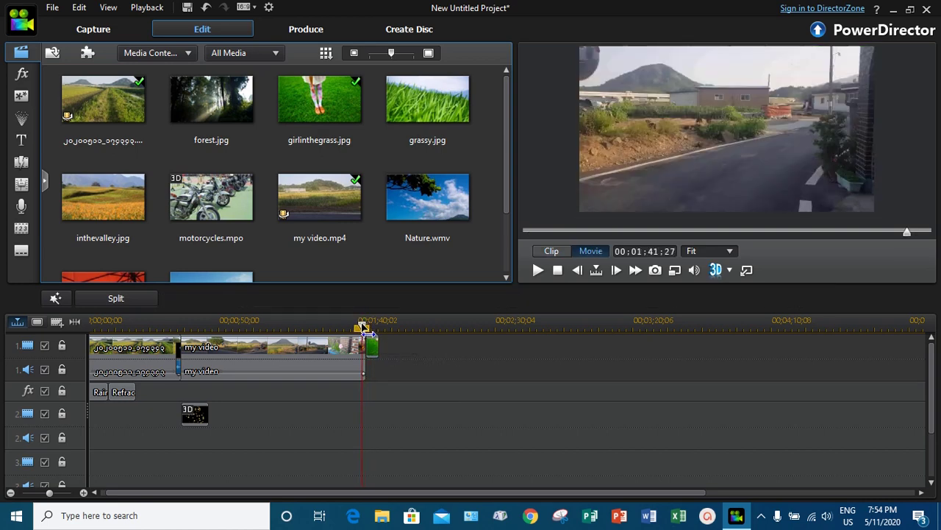
click(294, 372)
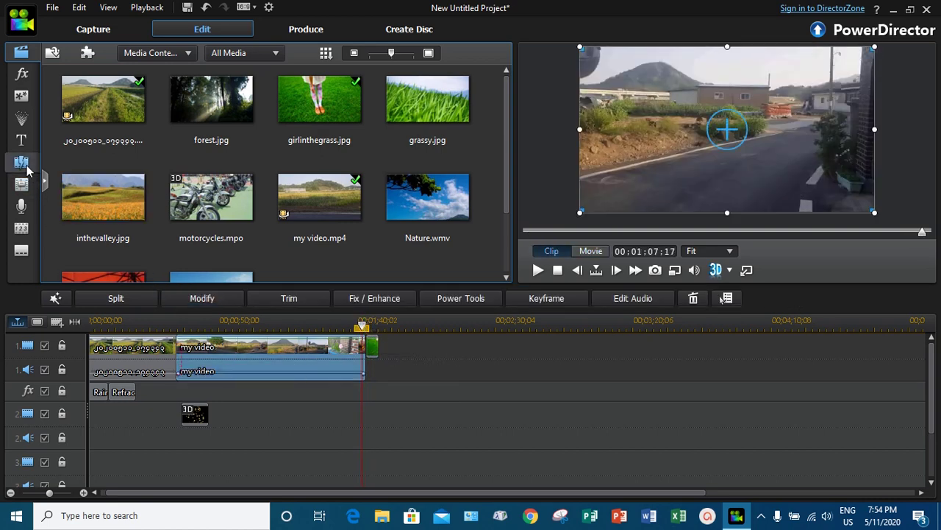
click(22, 162)
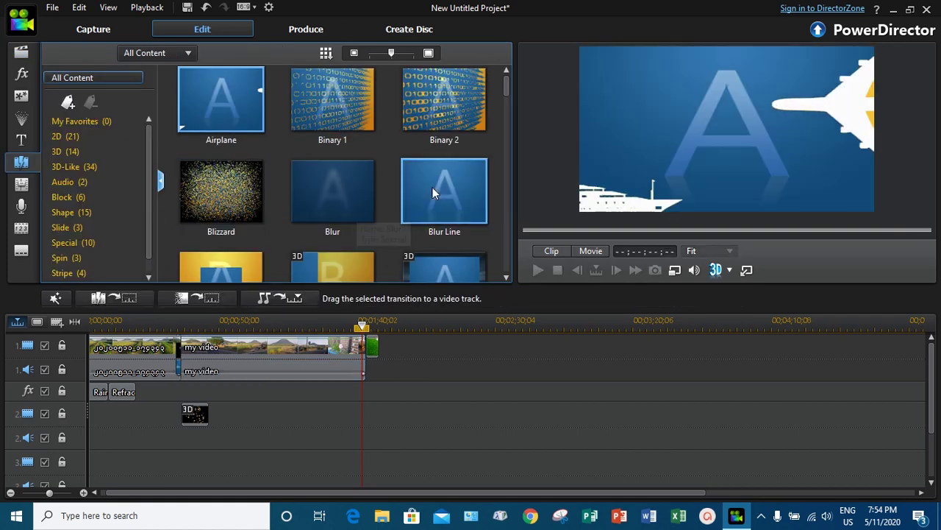
scroll(433, 186, down, 4)
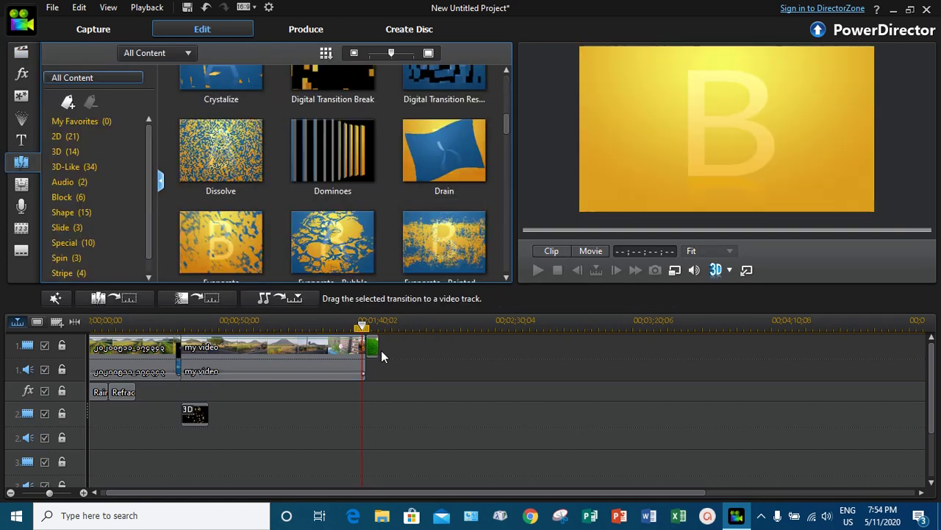
scroll(315, 205, down, 4)
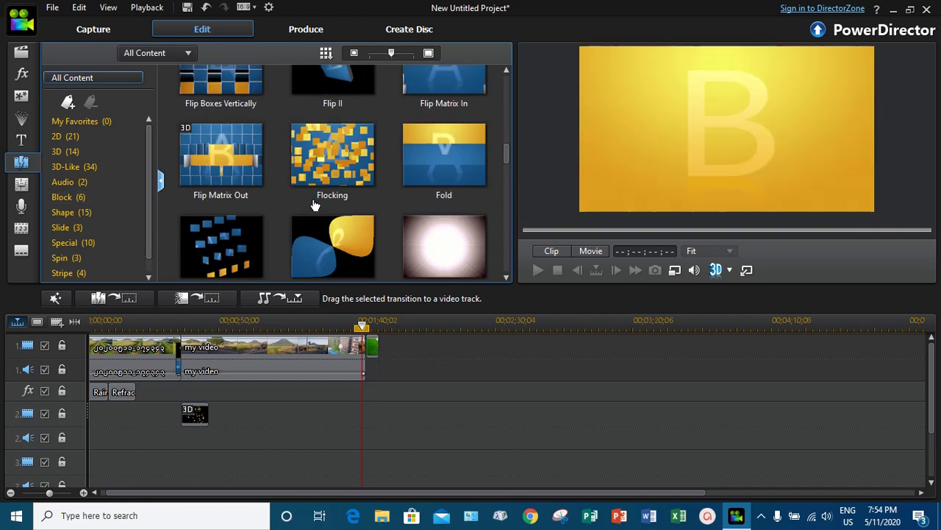
scroll(315, 205, down, 10)
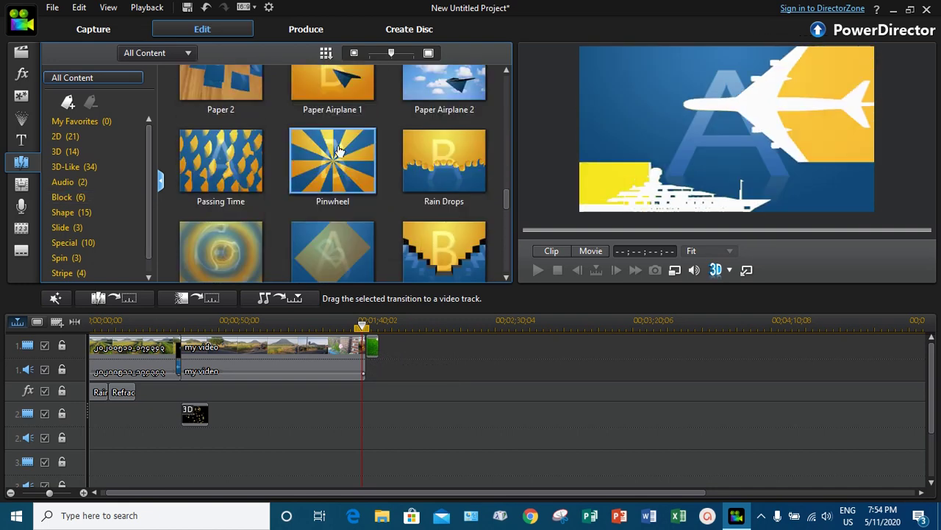
scroll(345, 151, up, 2)
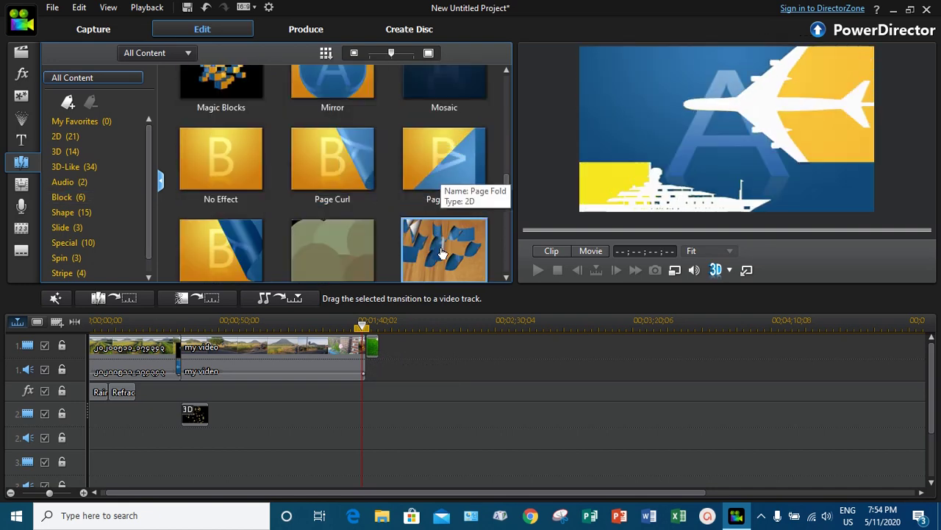
scroll(441, 189, up, 3)
scroll(441, 206, down, 5)
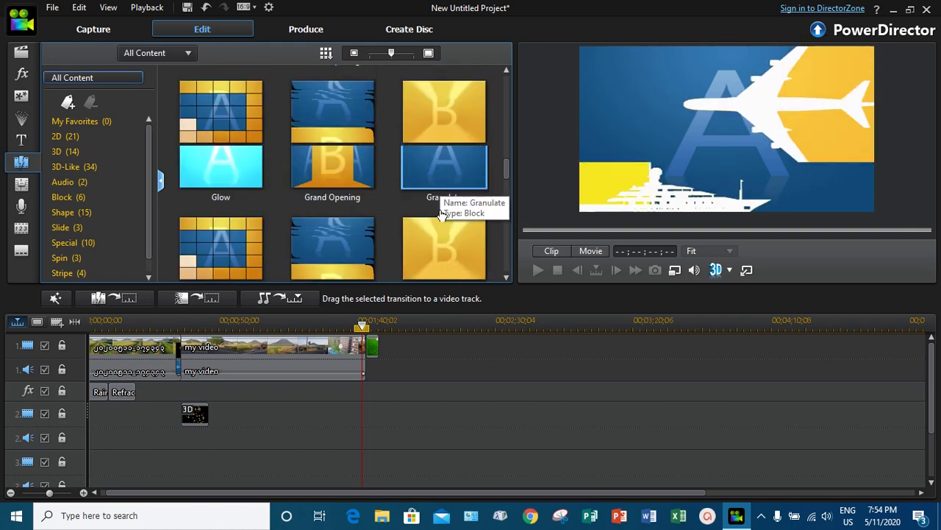
scroll(331, 177, up, 5)
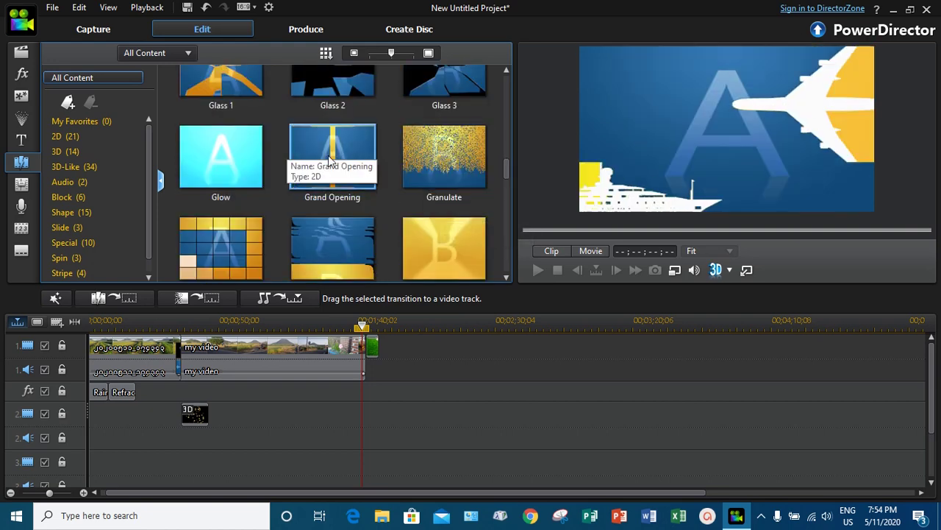
drag(331, 158, 379, 344)
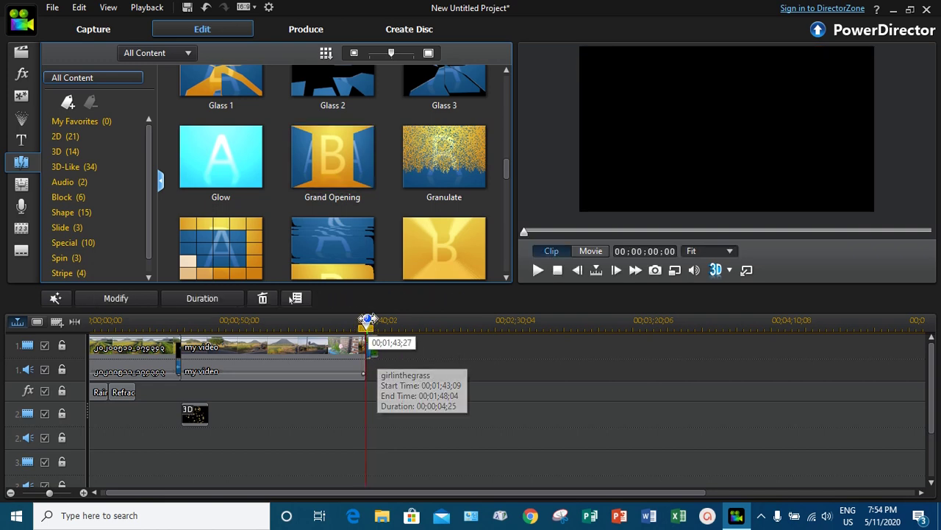
- Play the movie from 00;01;40;05 to preview the Grand Opening transition into the girlinthegrass image, and pause it
drag(365, 326, 359, 326)
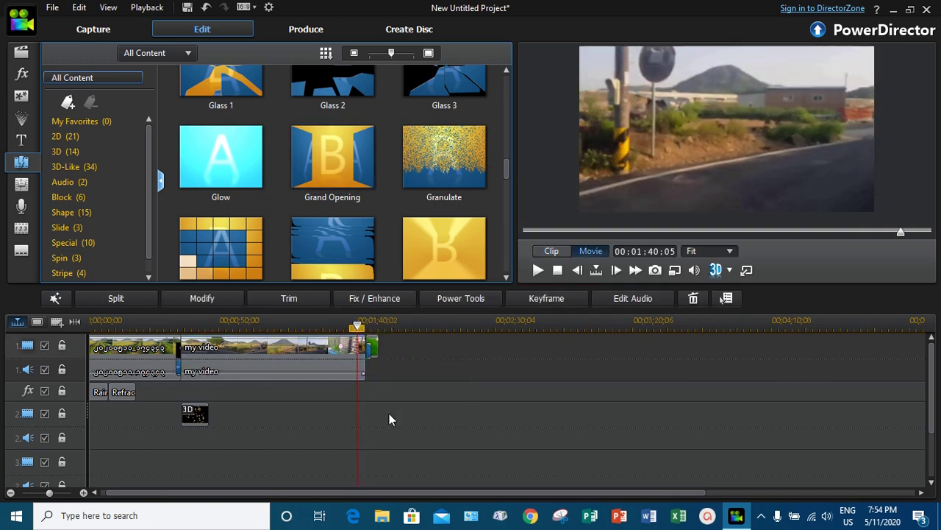
click(538, 270)
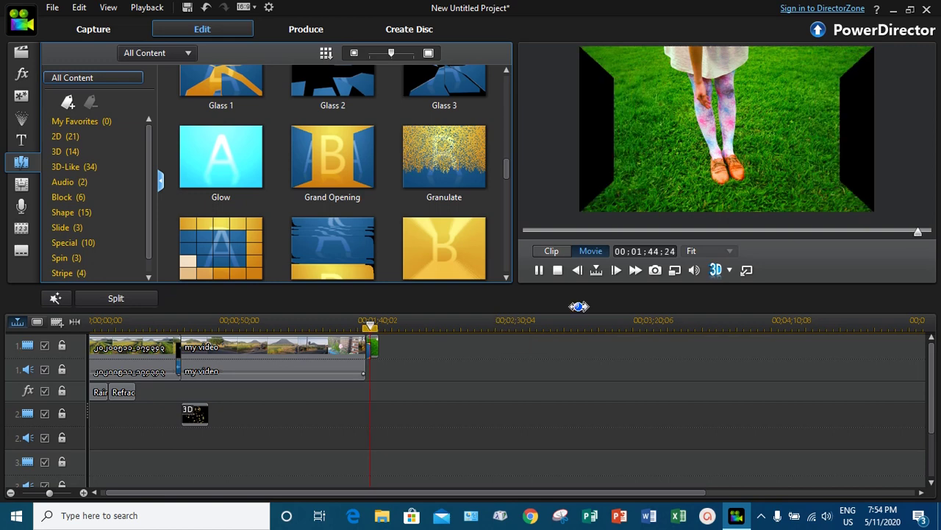
click(538, 270)
- Add tropical.jpg from the media library to video track 1 directly after the girlinthegrass image
click(19, 53)
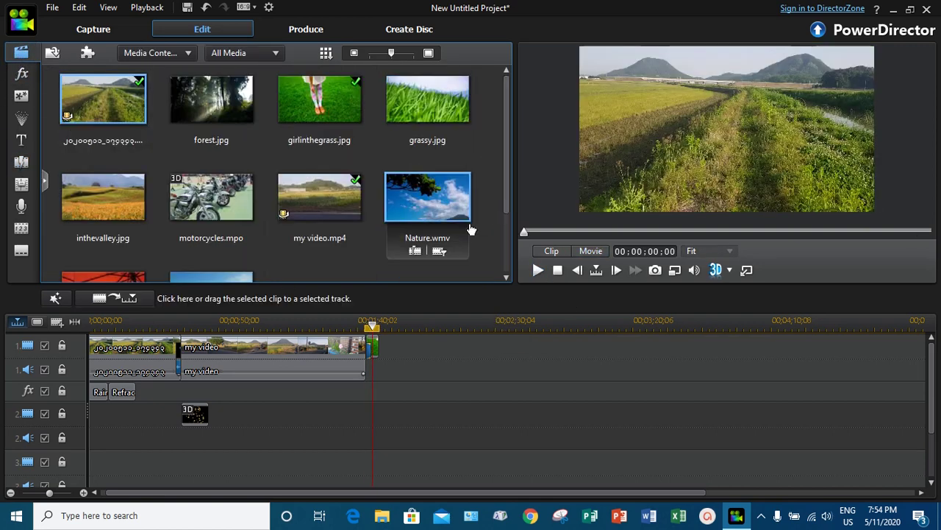
scroll(294, 242, down, 2)
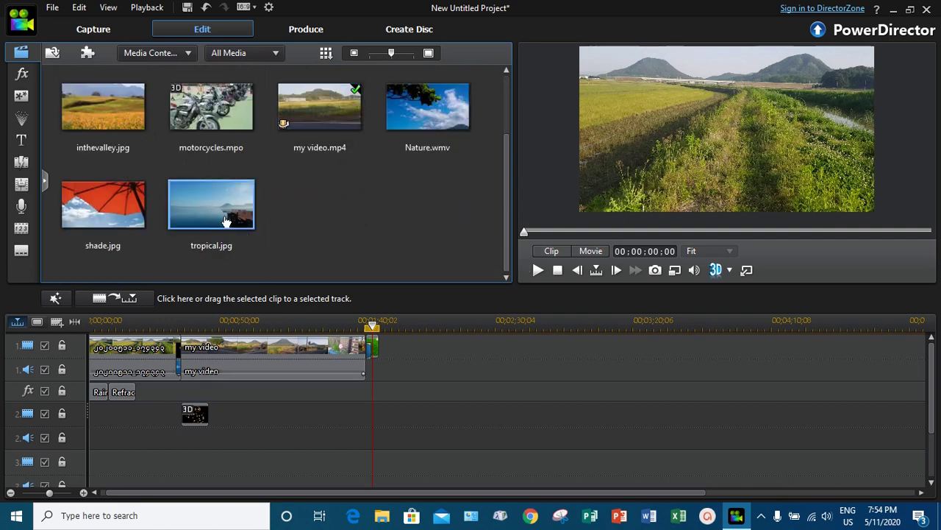
drag(225, 220, 381, 348)
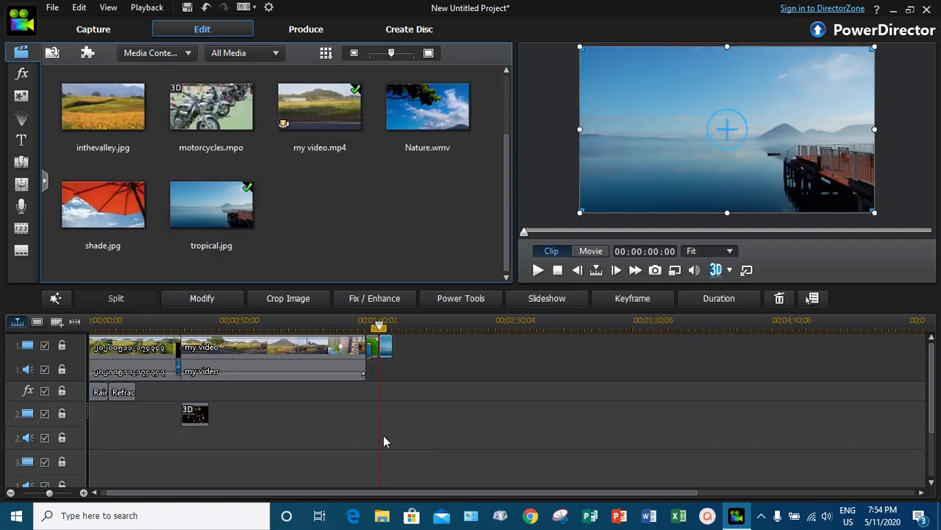
- Add the Paper 2 transition to the start of the tropical image on video track 1
click(22, 163)
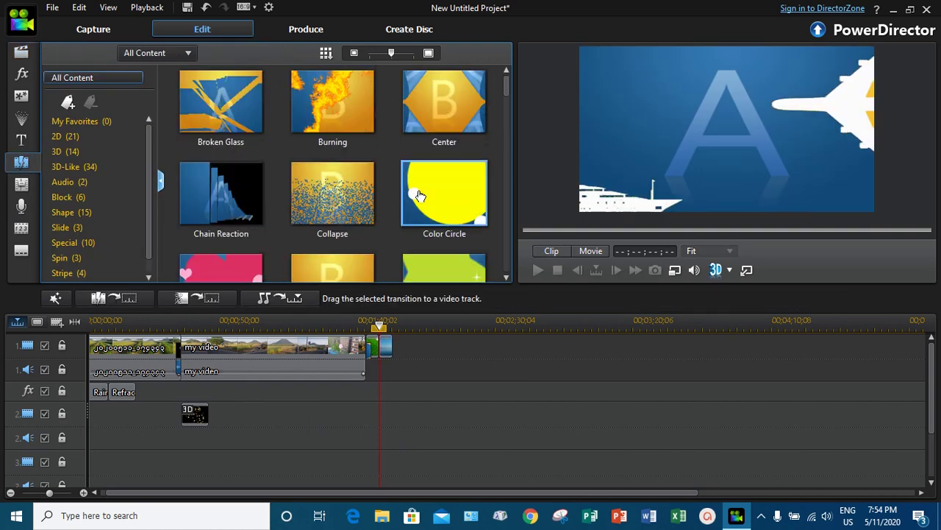
scroll(419, 196, down, 15)
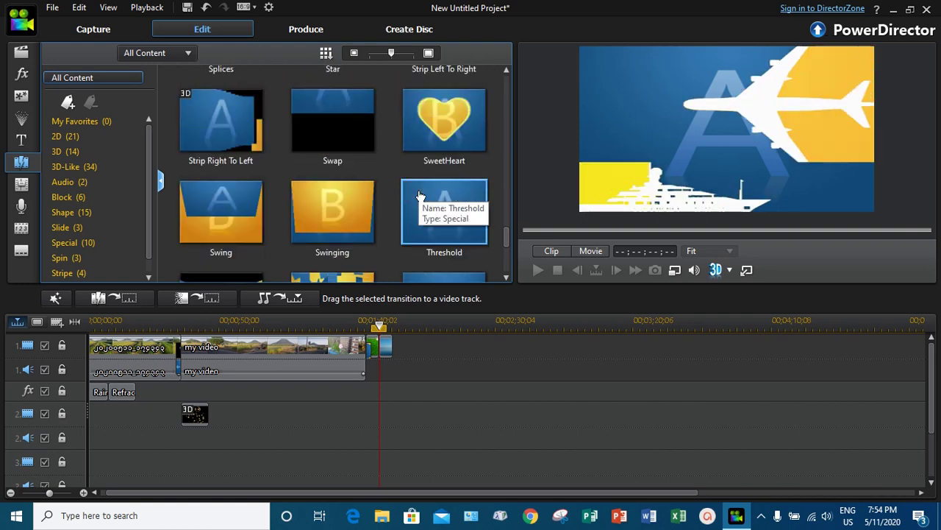
scroll(350, 196, down, 5)
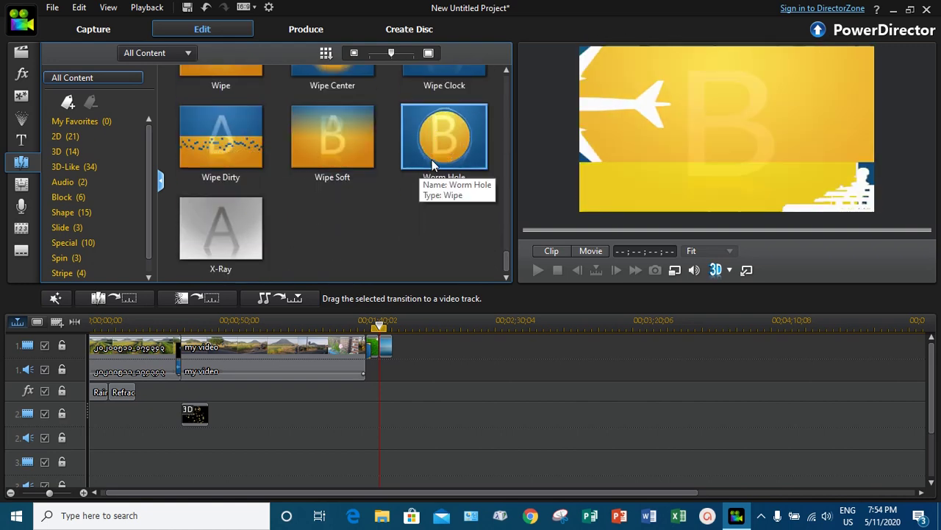
scroll(438, 144, up, 3)
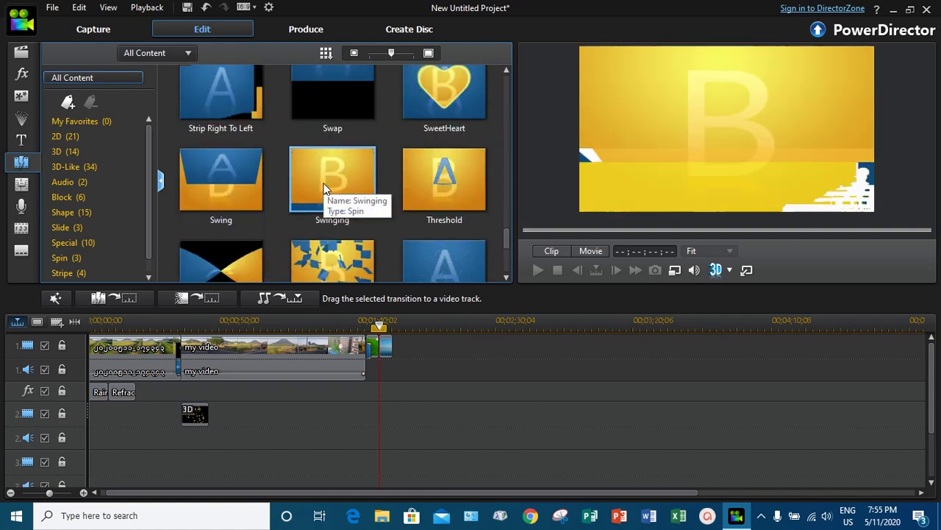
scroll(324, 177, up, 5)
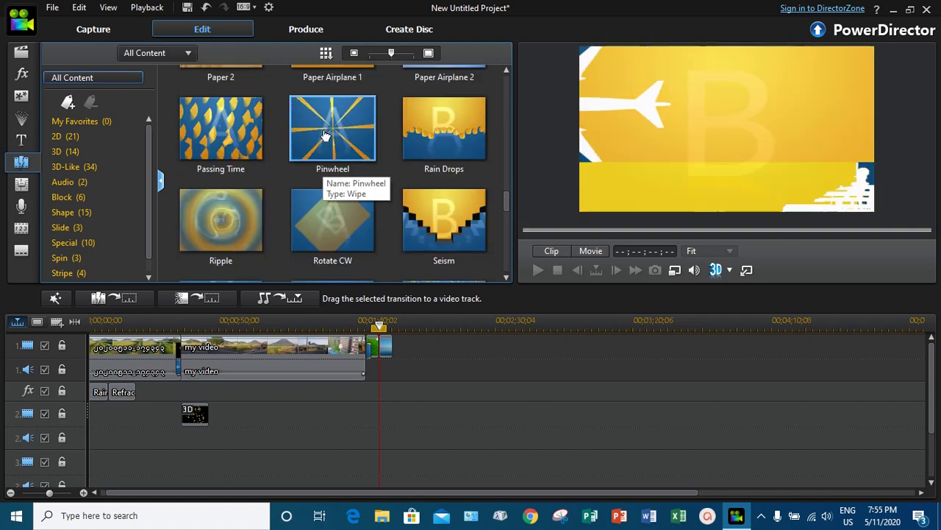
scroll(326, 135, up, 1)
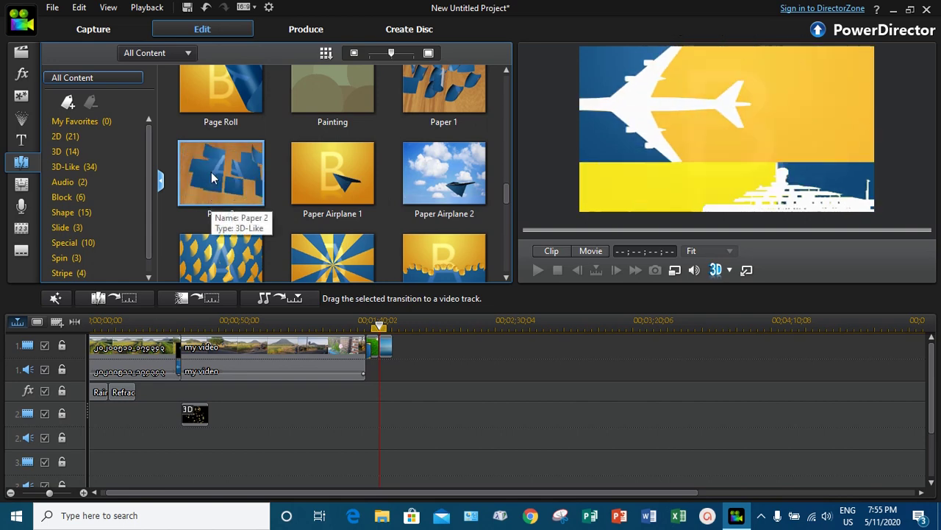
drag(211, 172, 379, 347)
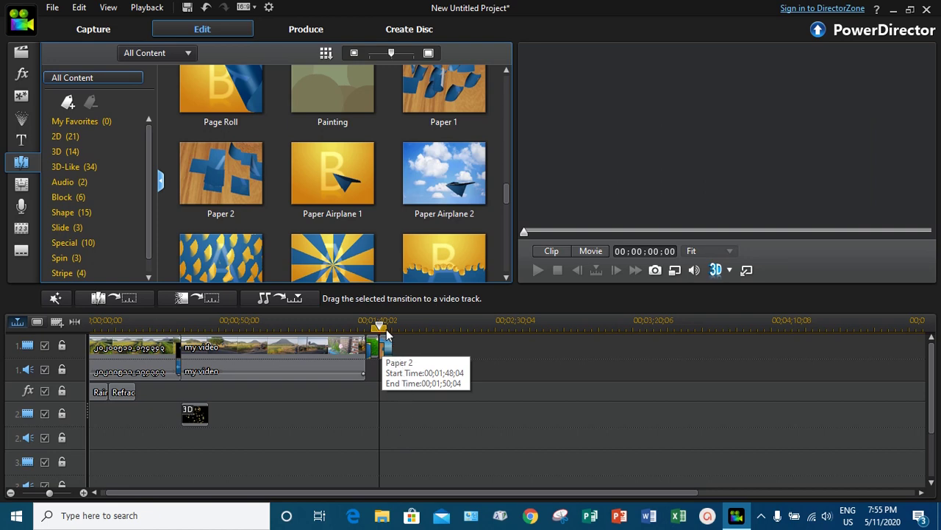
- Play the movie from 00;01;38;20 to preview the transitions into the girlinthegrass and tropical images
drag(381, 326, 353, 327)
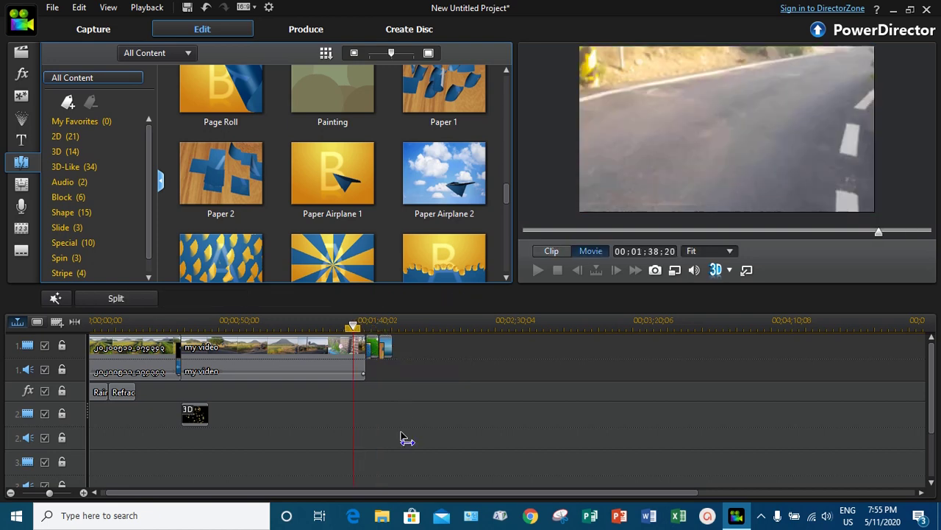
click(396, 416)
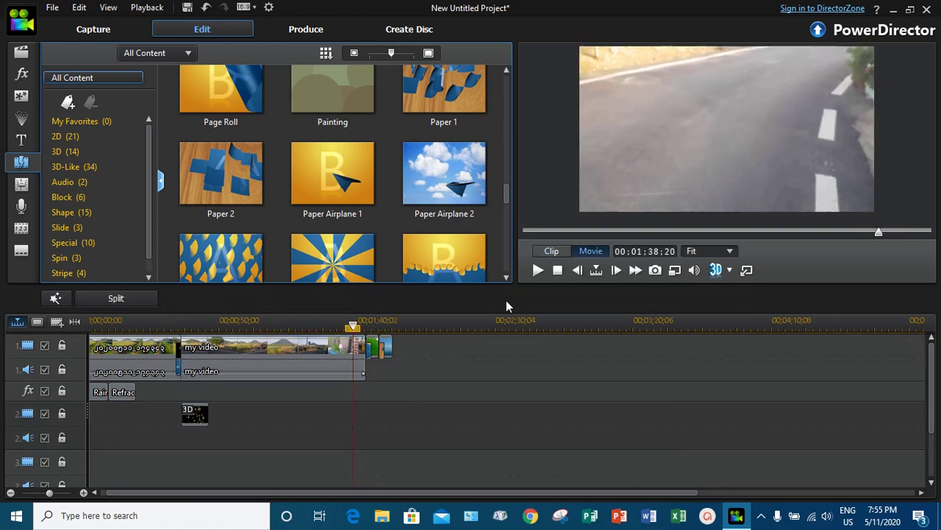
click(537, 270)
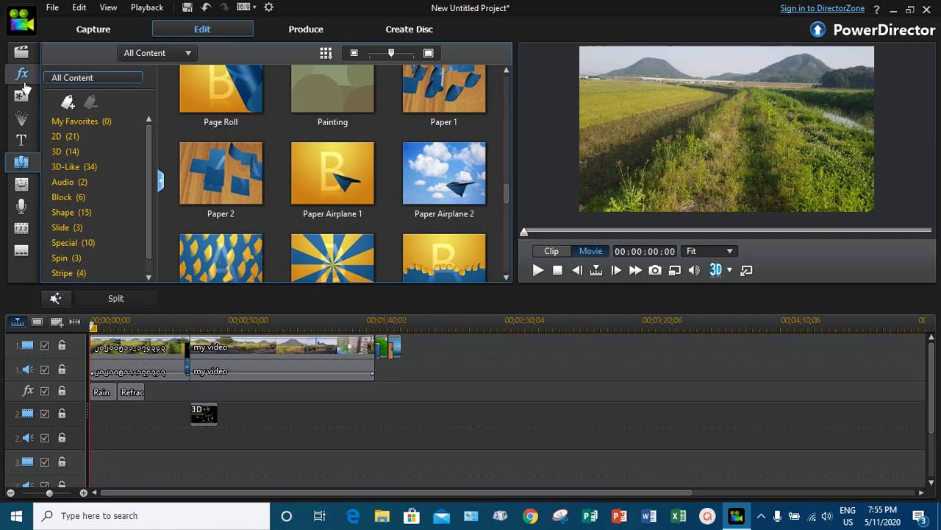
- View the PiP object and particle libraries, and minimize the editor to the desktop
click(21, 96)
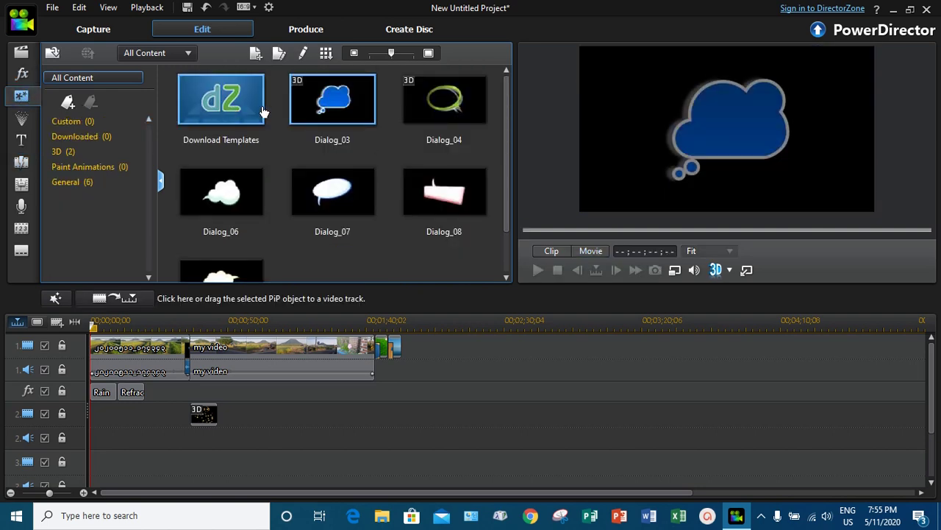
click(22, 117)
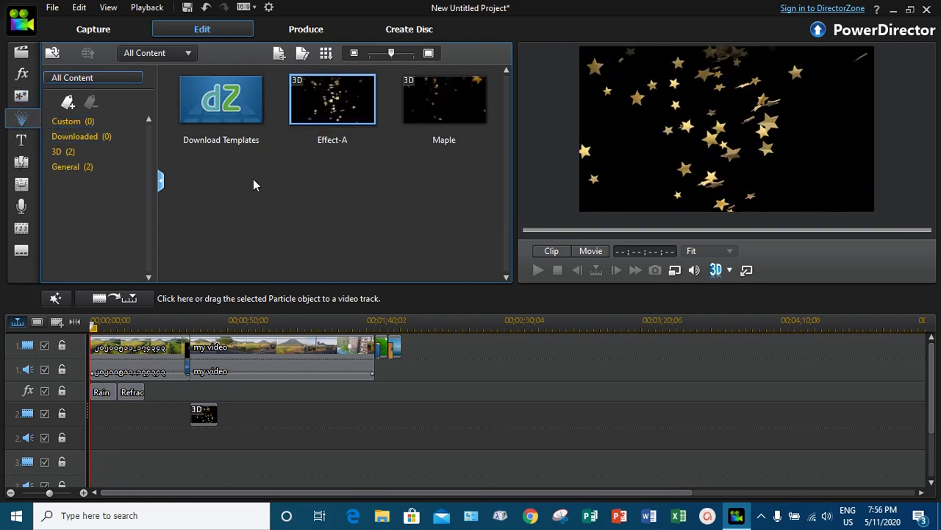
click(892, 11)
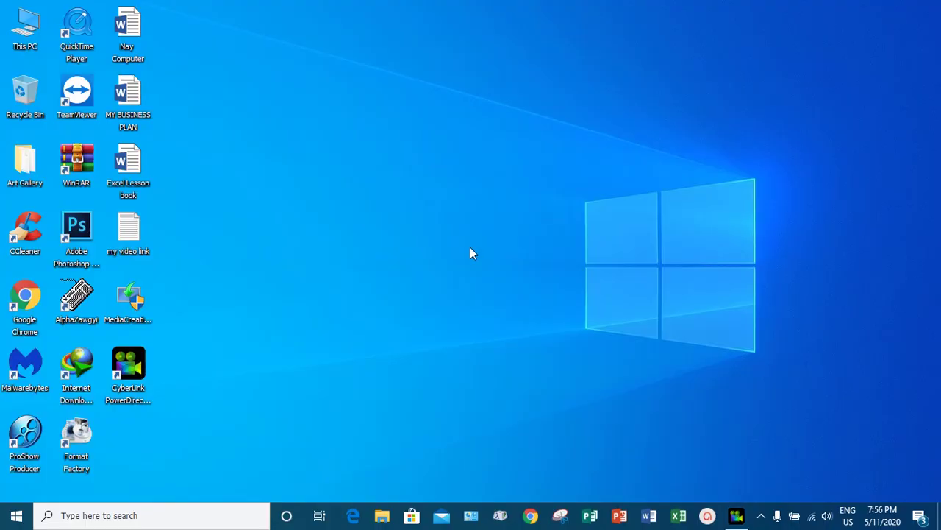